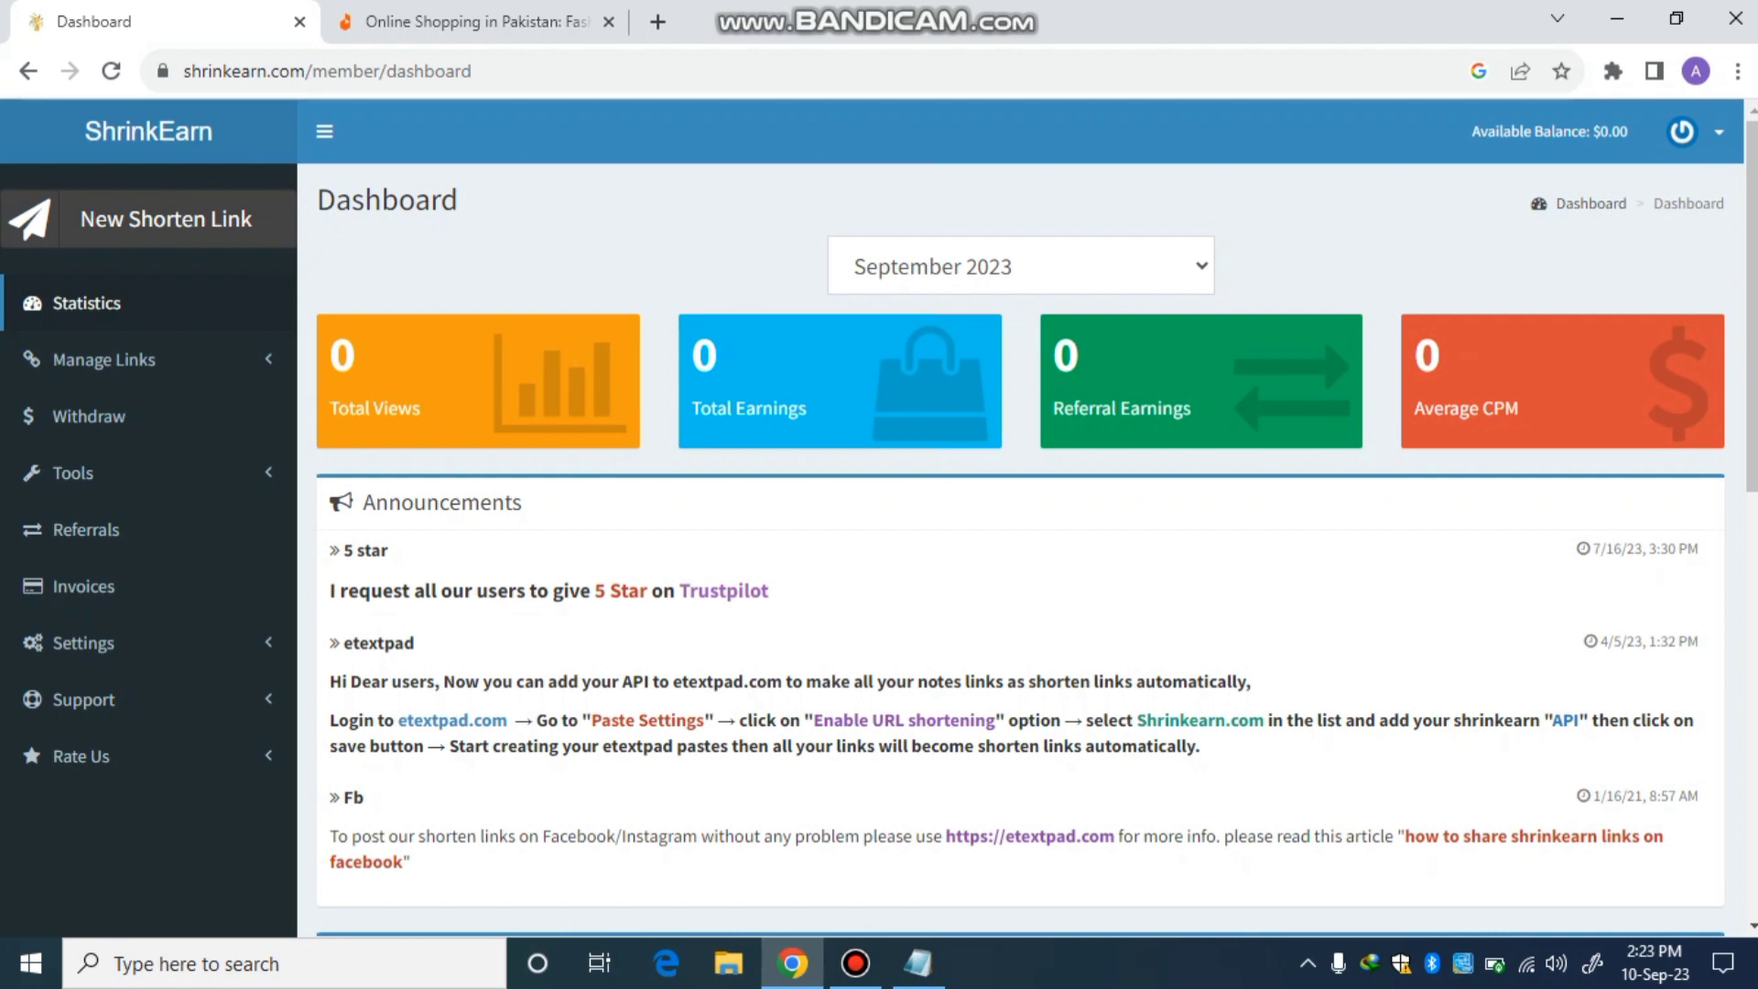
Switch to the open Daraz site and copy its full homepage address.
key(ctrl+Tab)
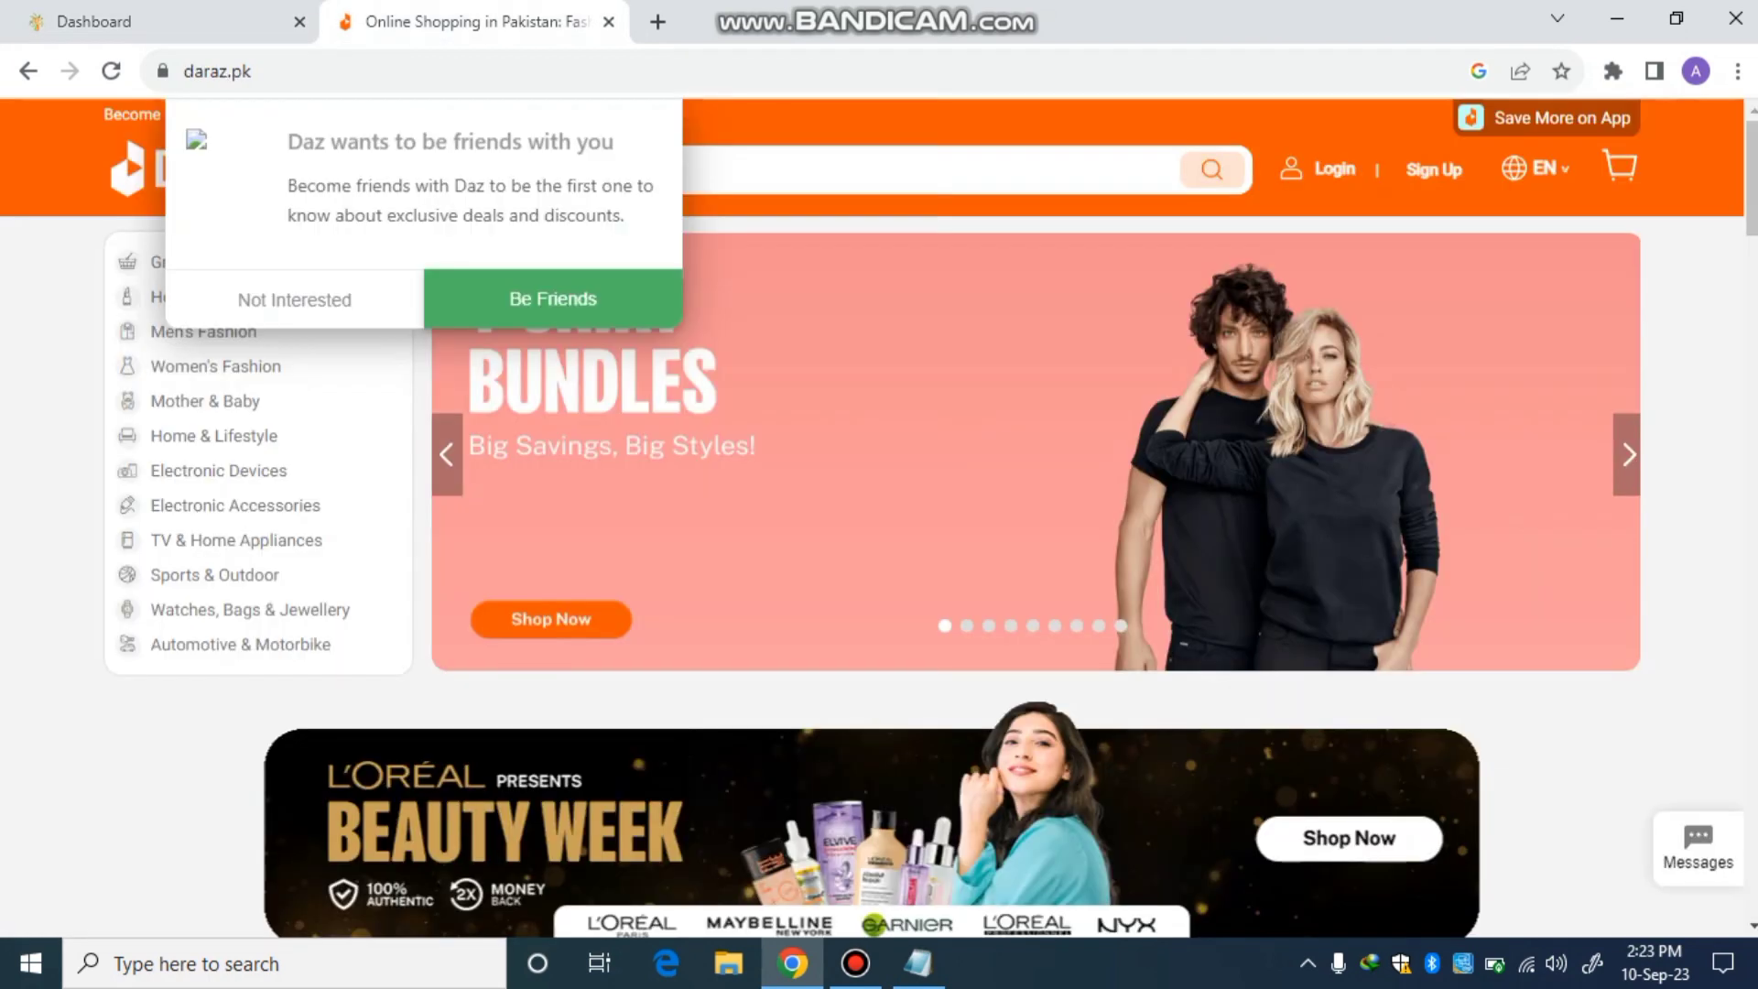
mouse_move(210, 296)
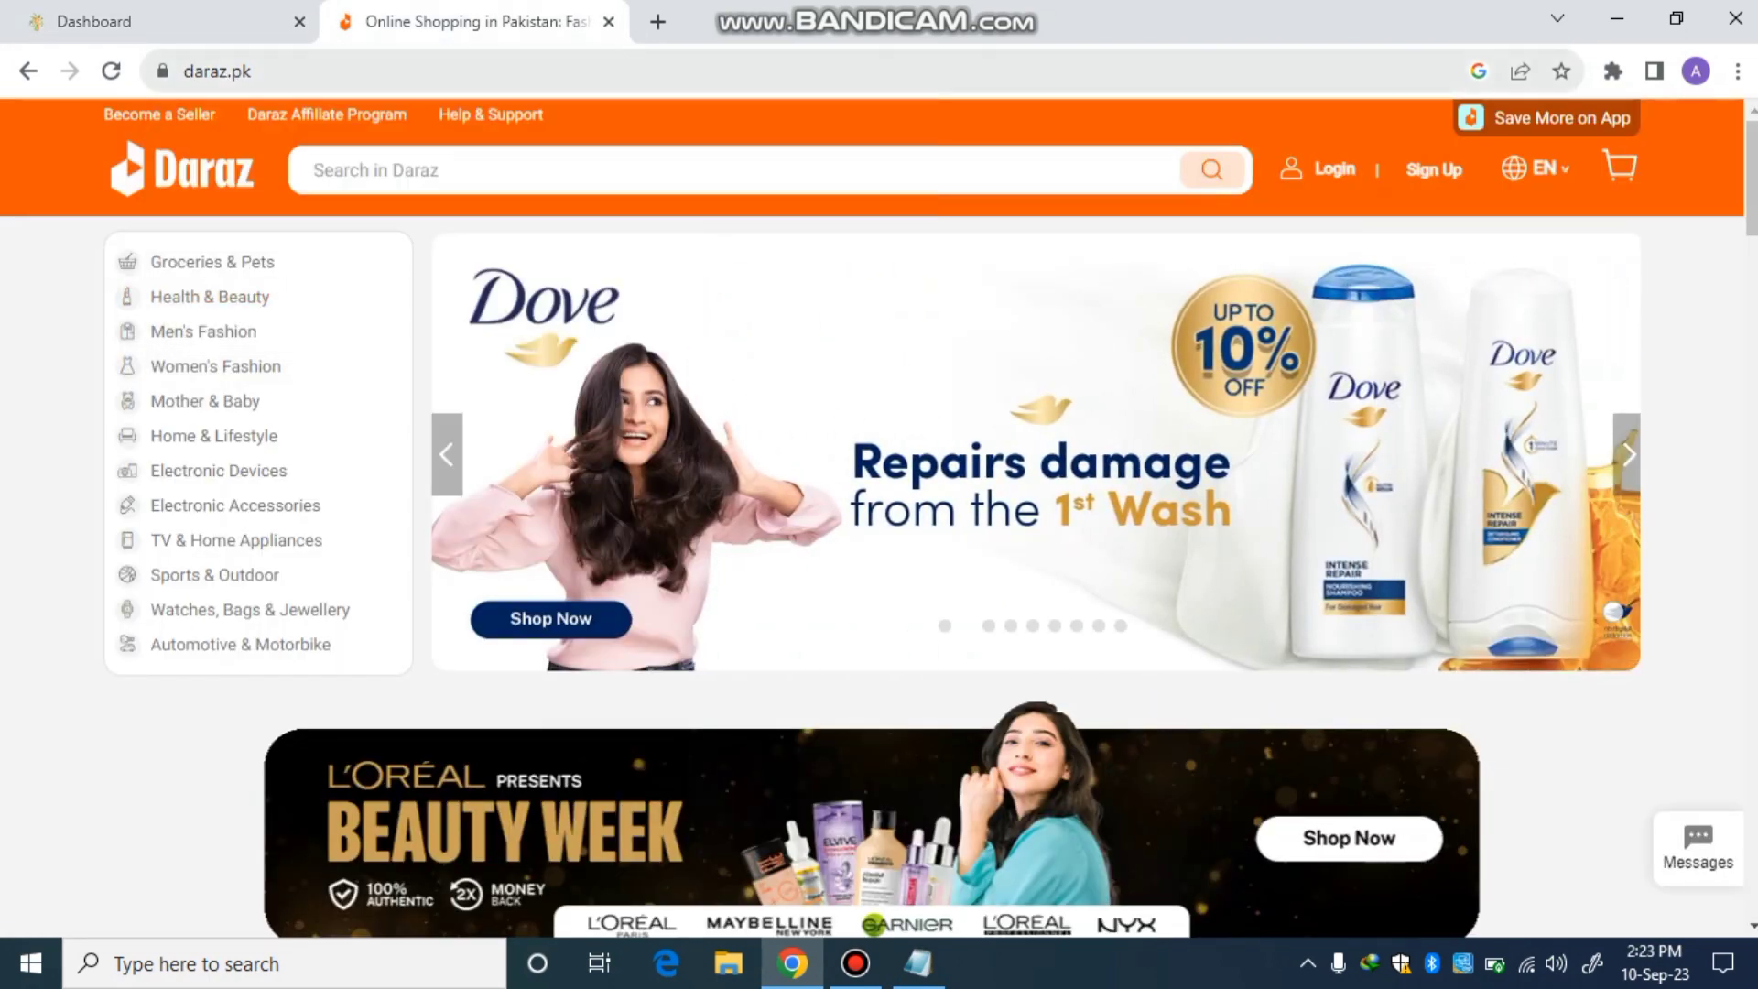
double_click(306, 70)
click(224, 71)
double_click(224, 71)
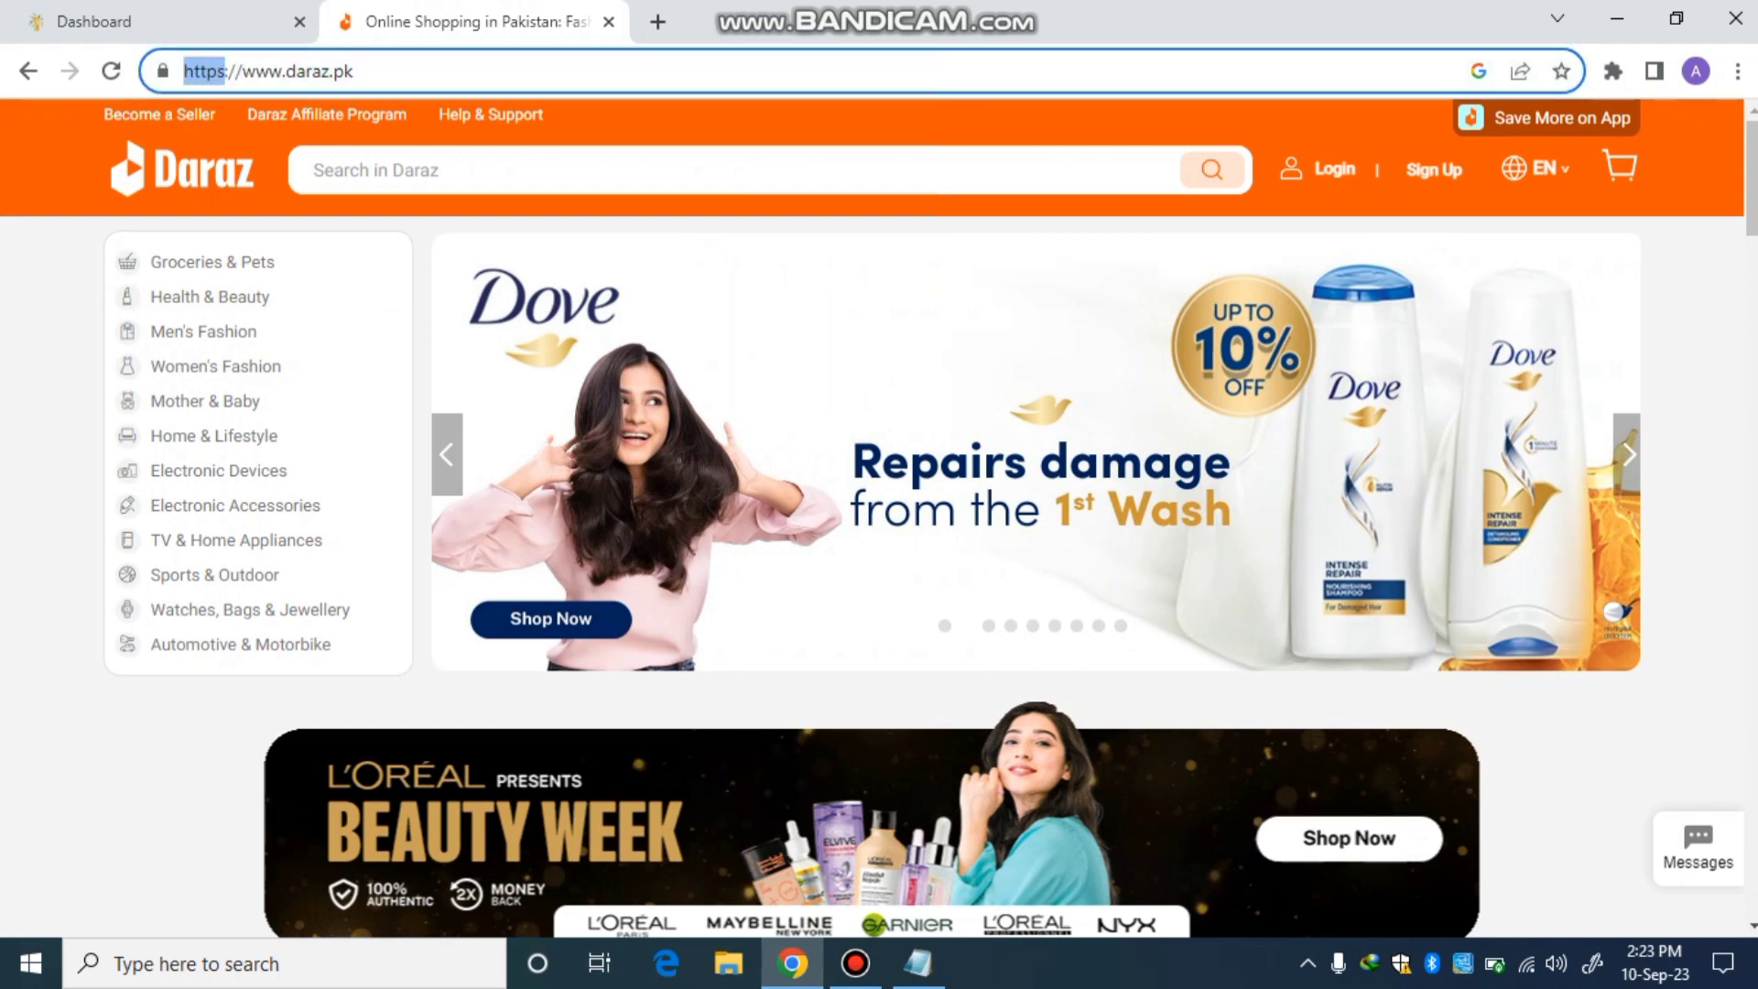
triple_click(224, 70)
double_click(234, 70)
triple_click(234, 71)
key(ctrl+c)
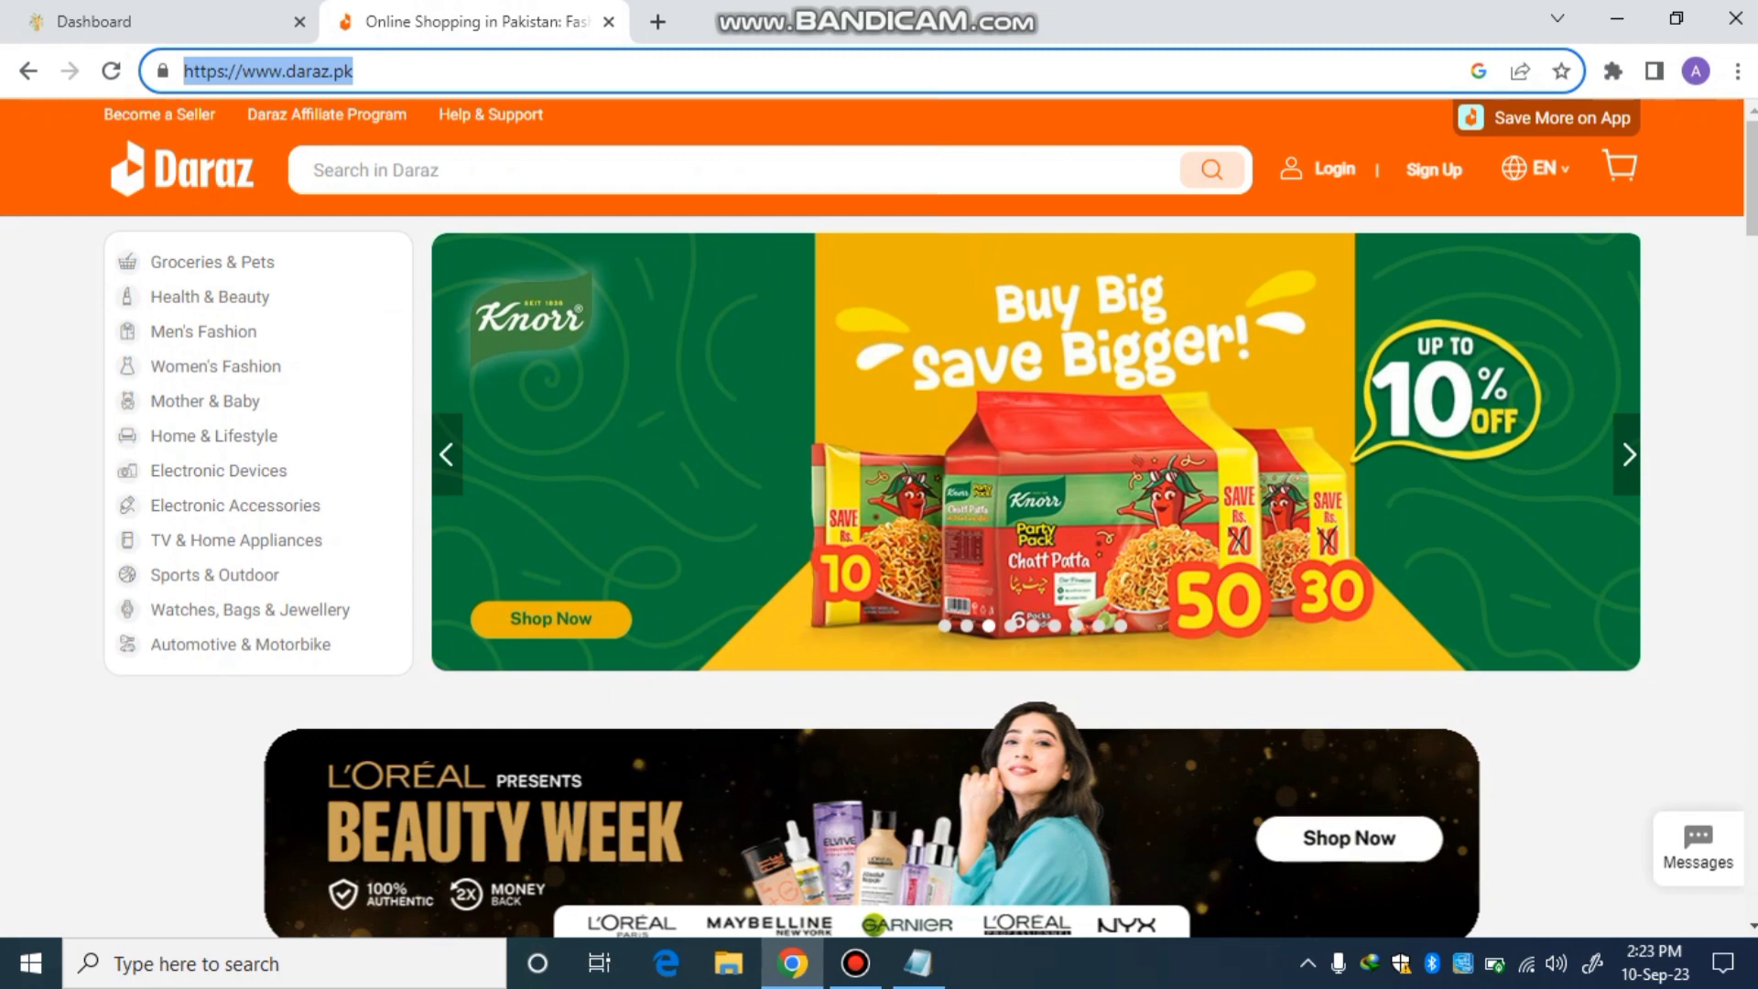
click(226, 70)
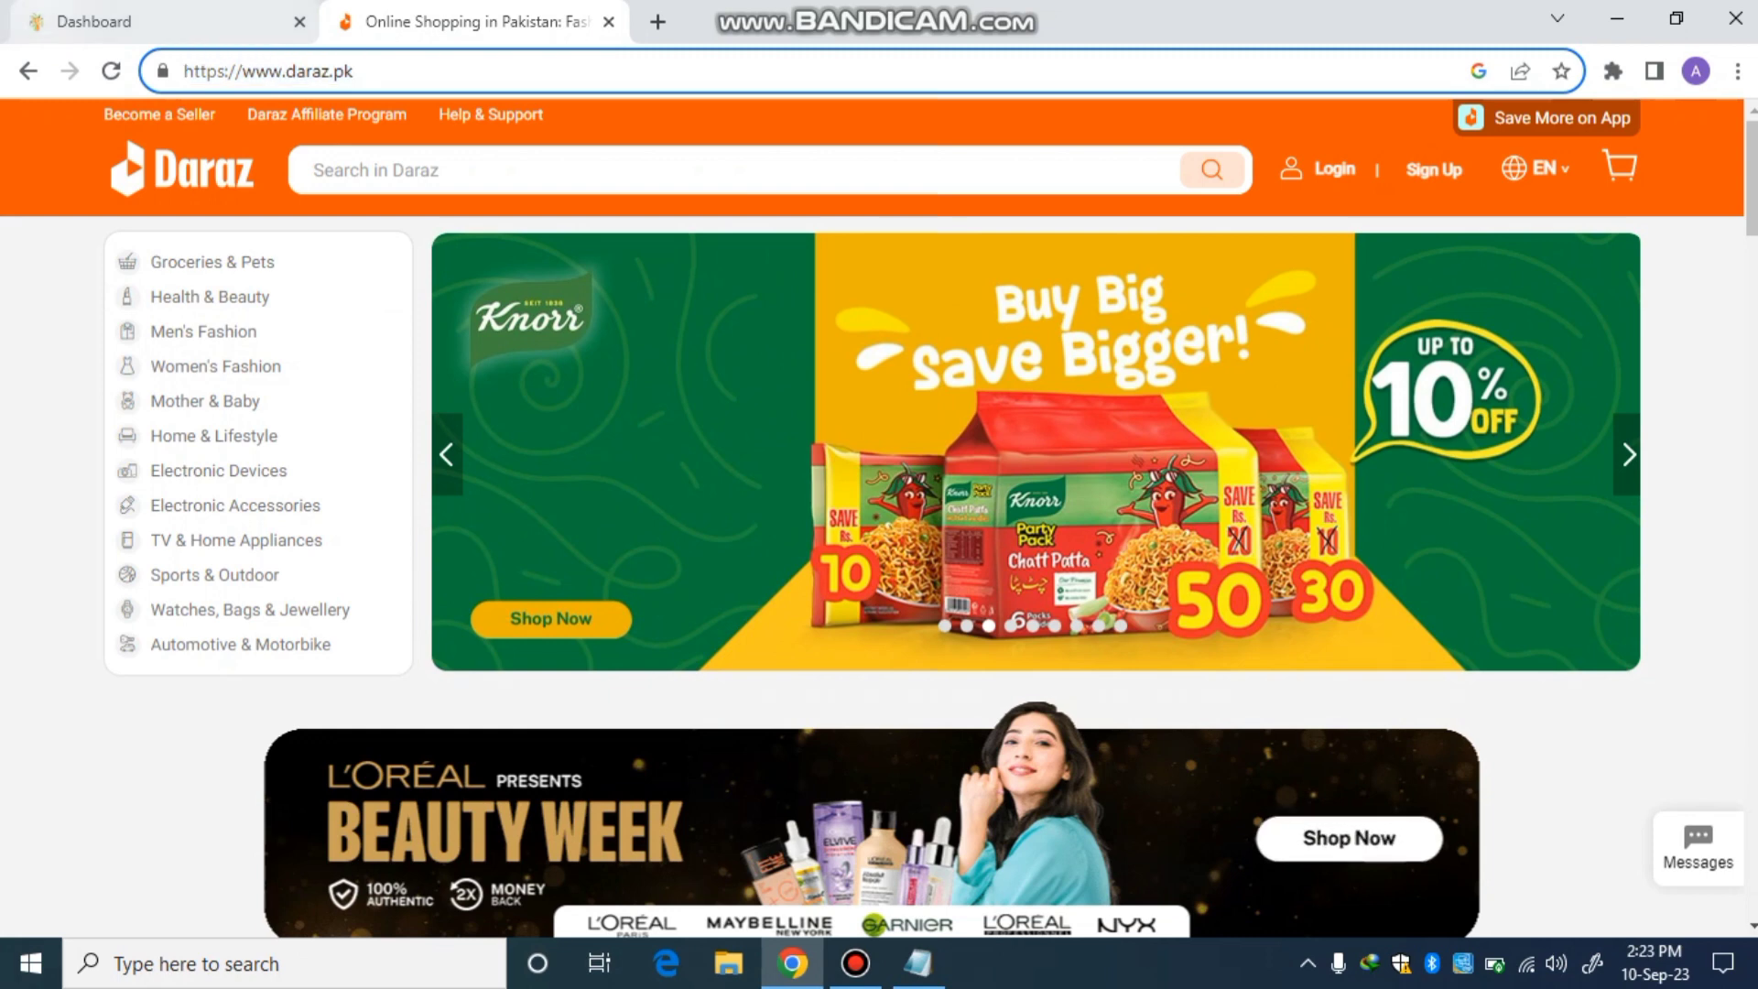
click(165, 21)
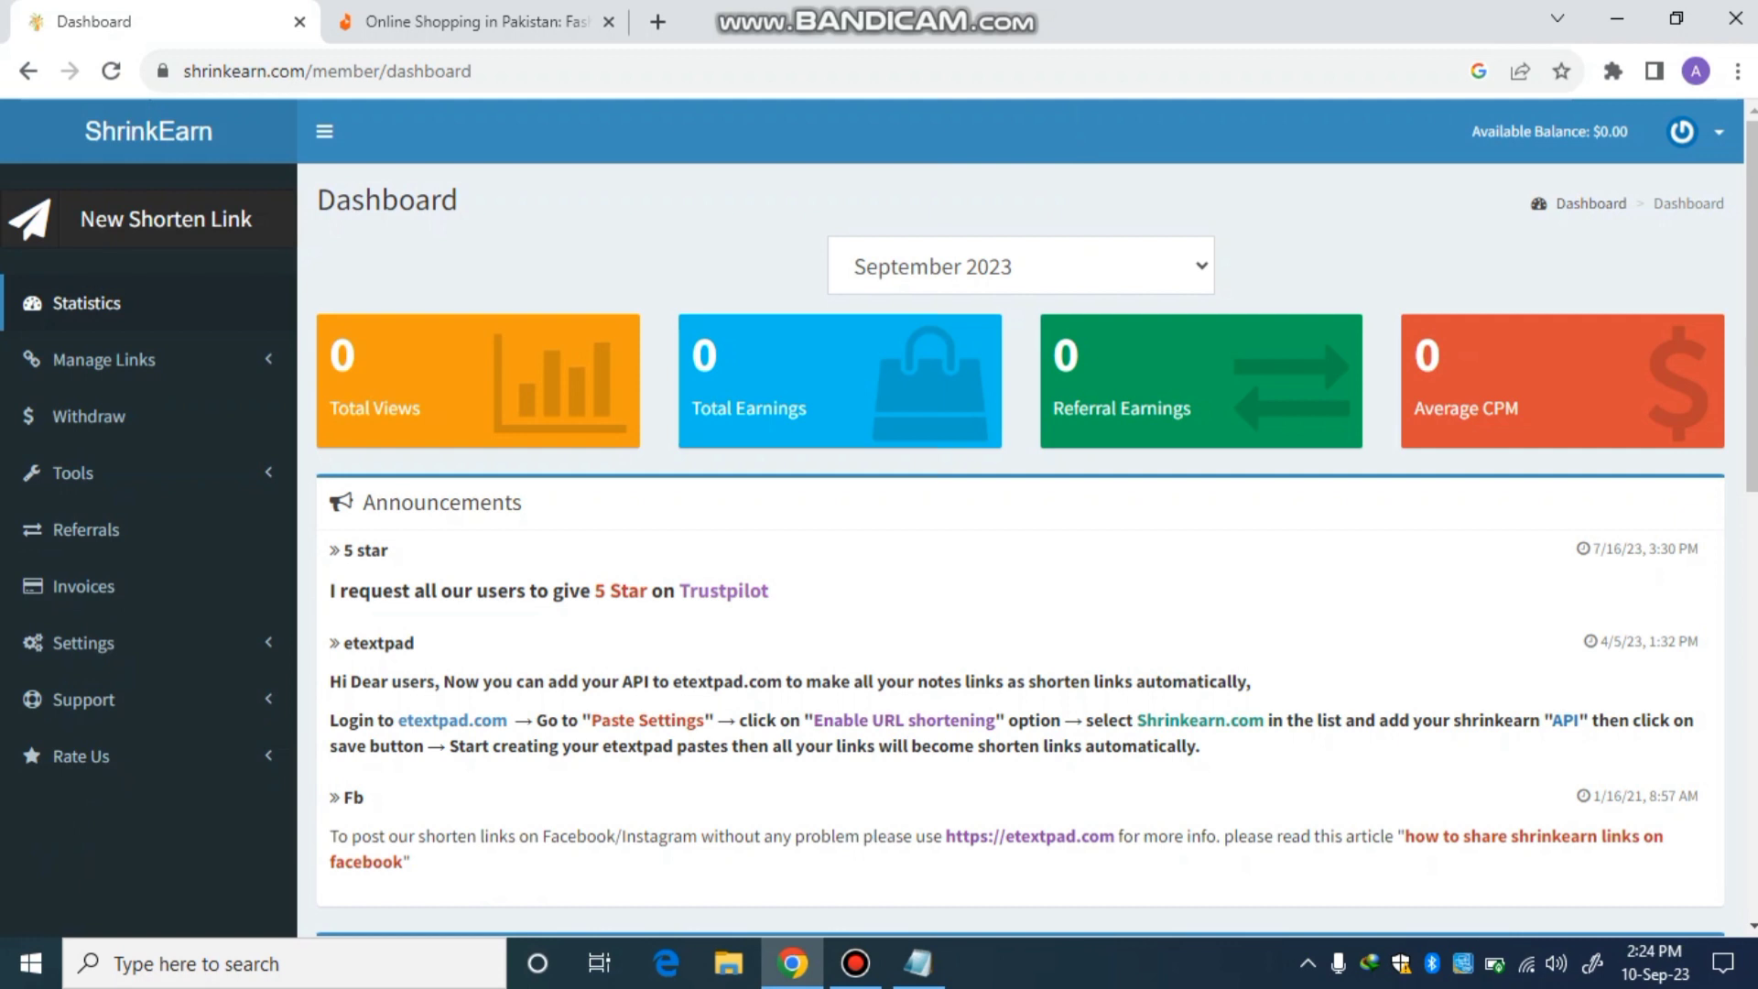
click(165, 219)
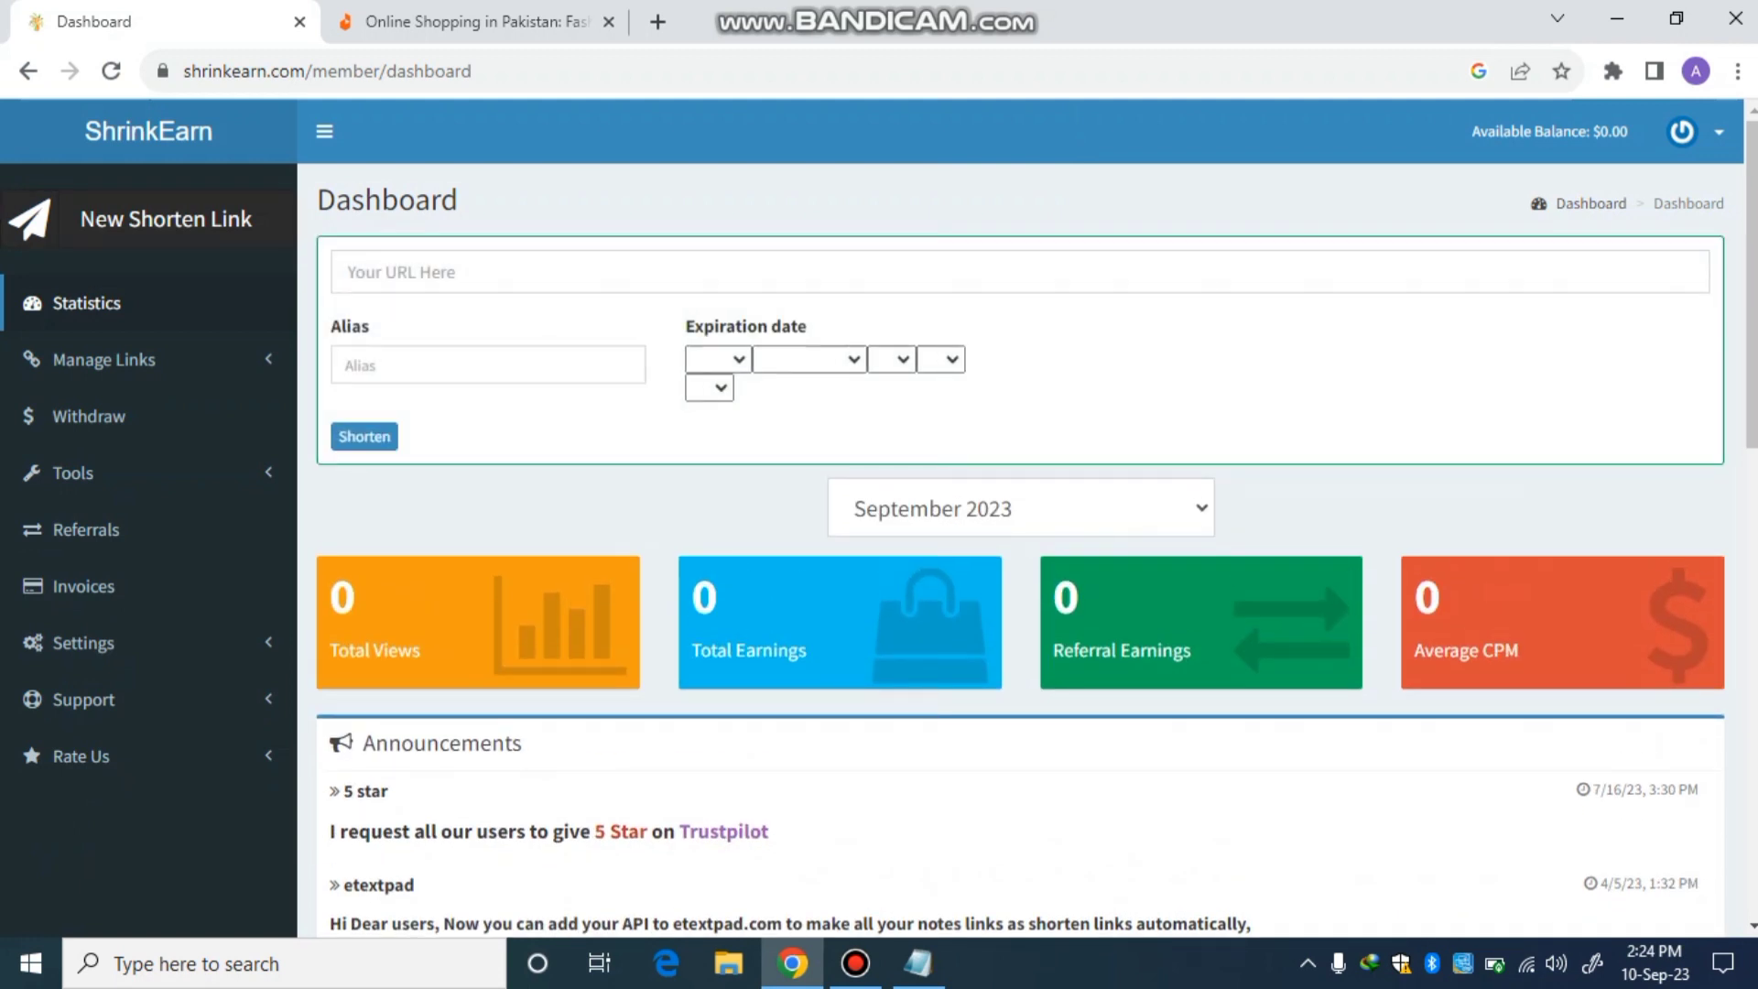
click(485, 271)
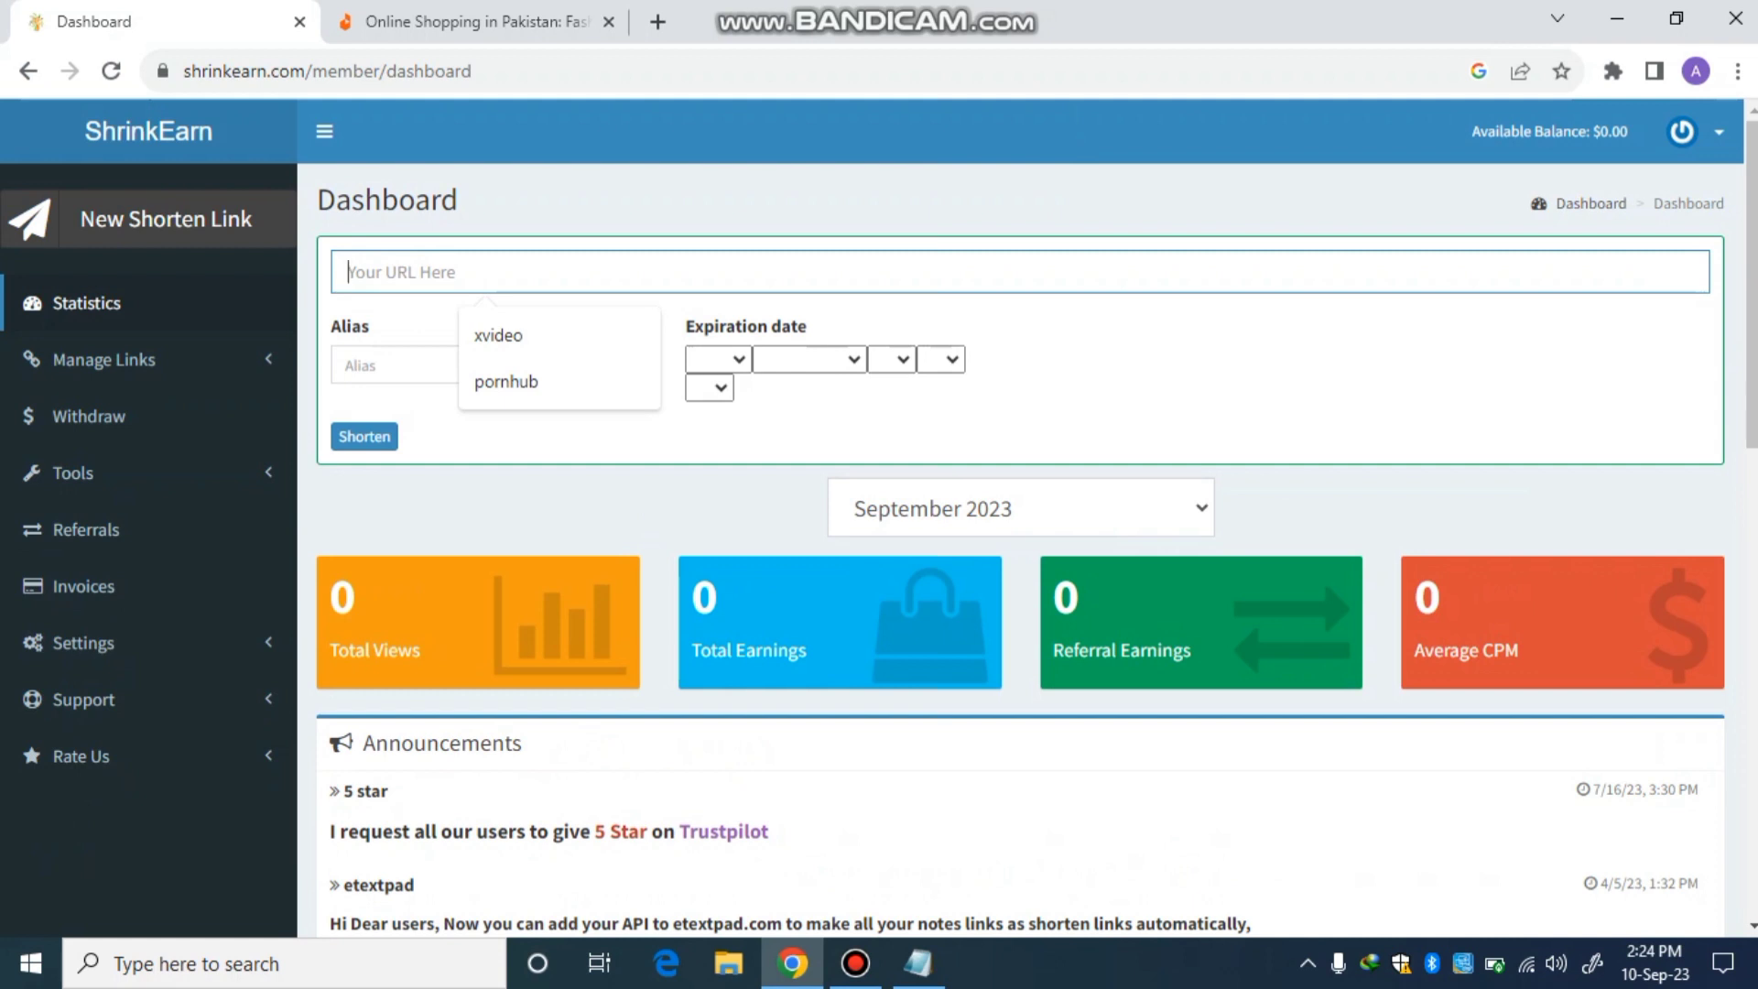
key(ctrl+v)
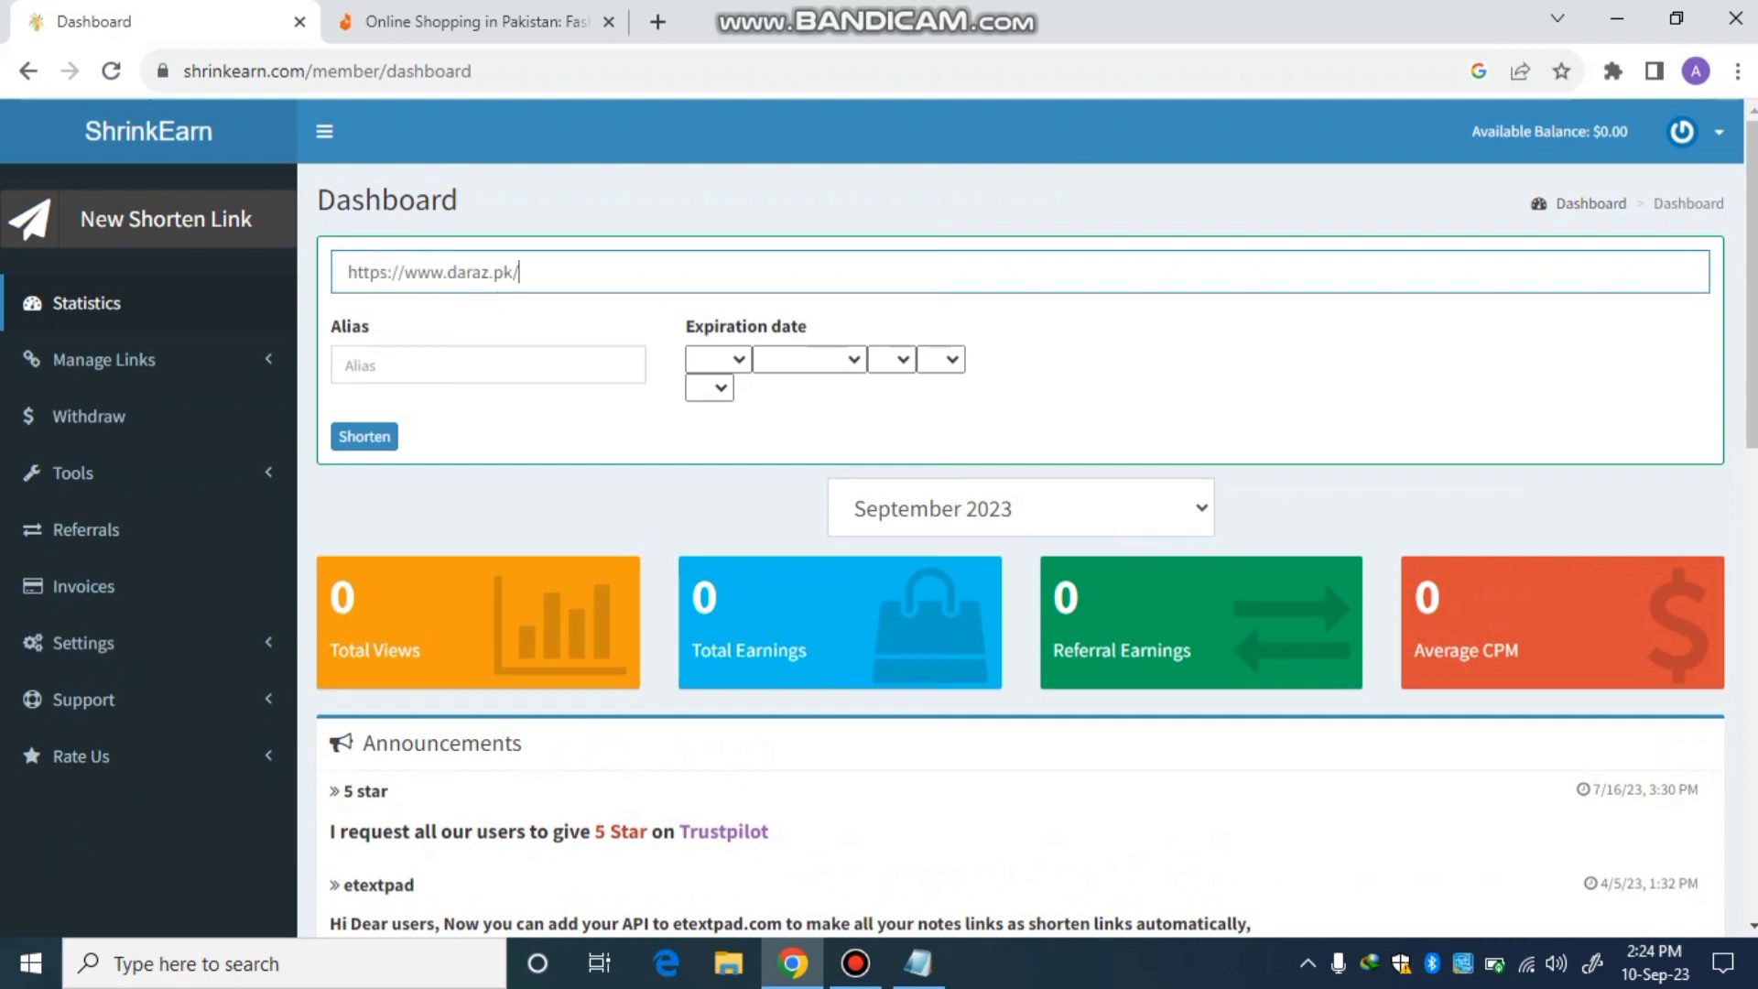
key(Return)
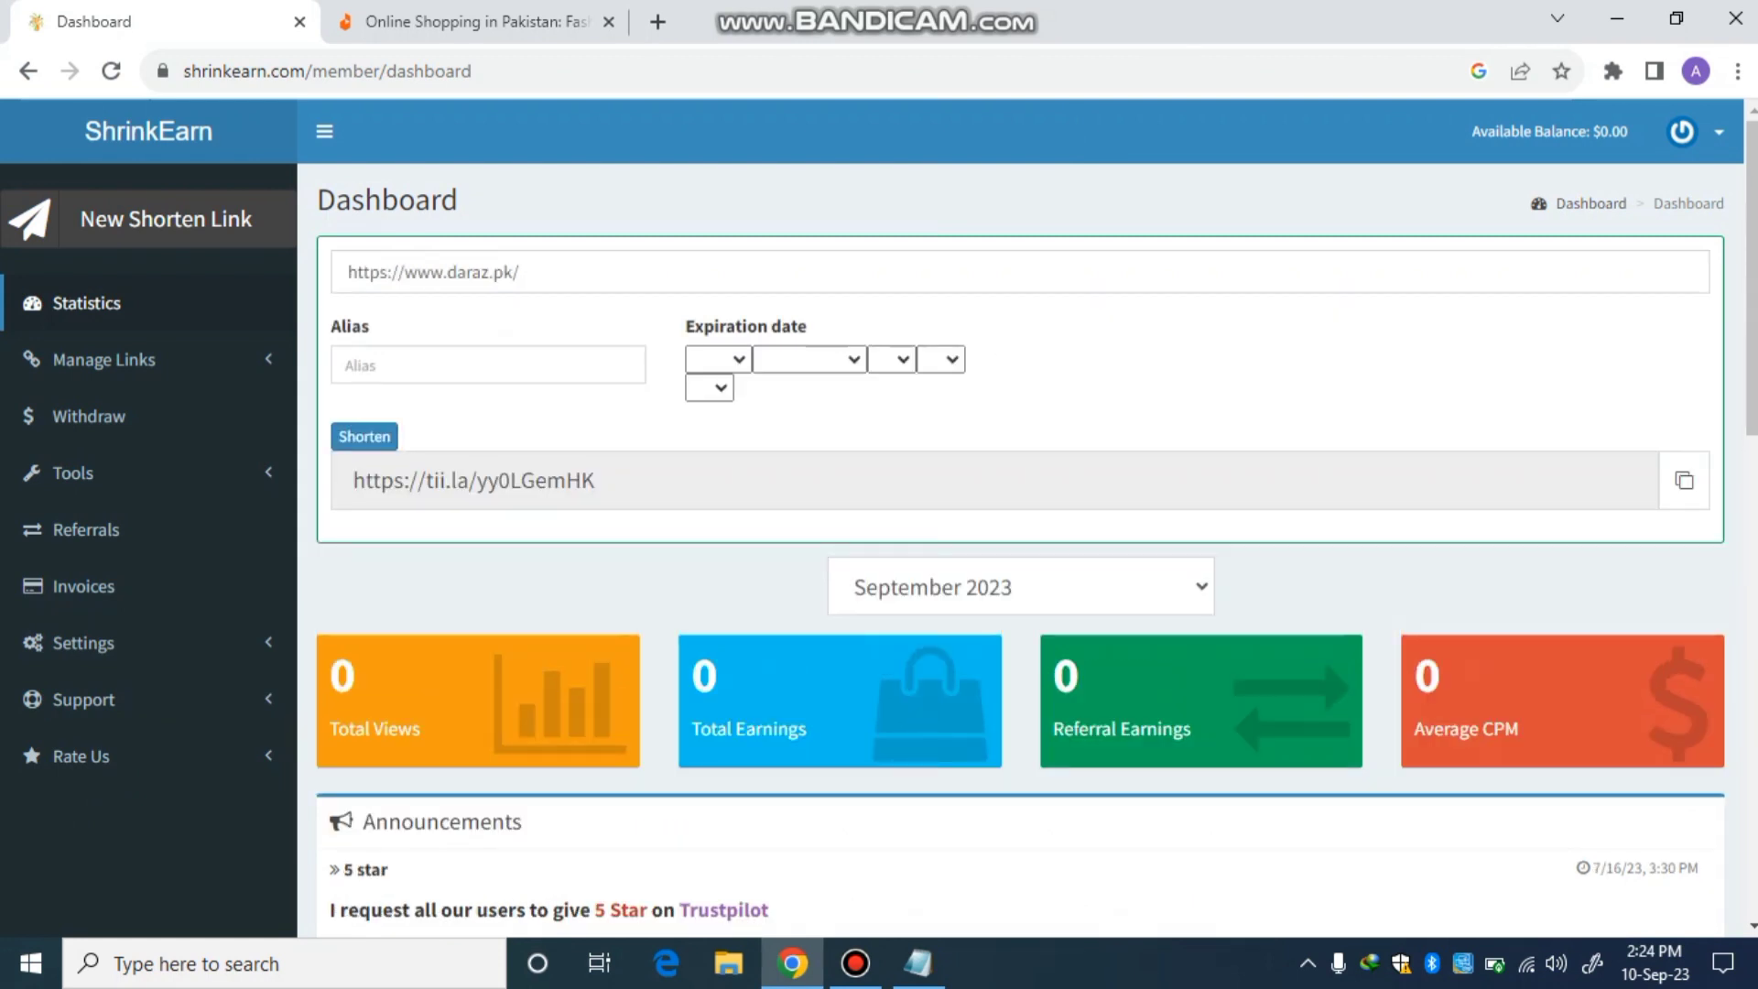
click(1684, 480)
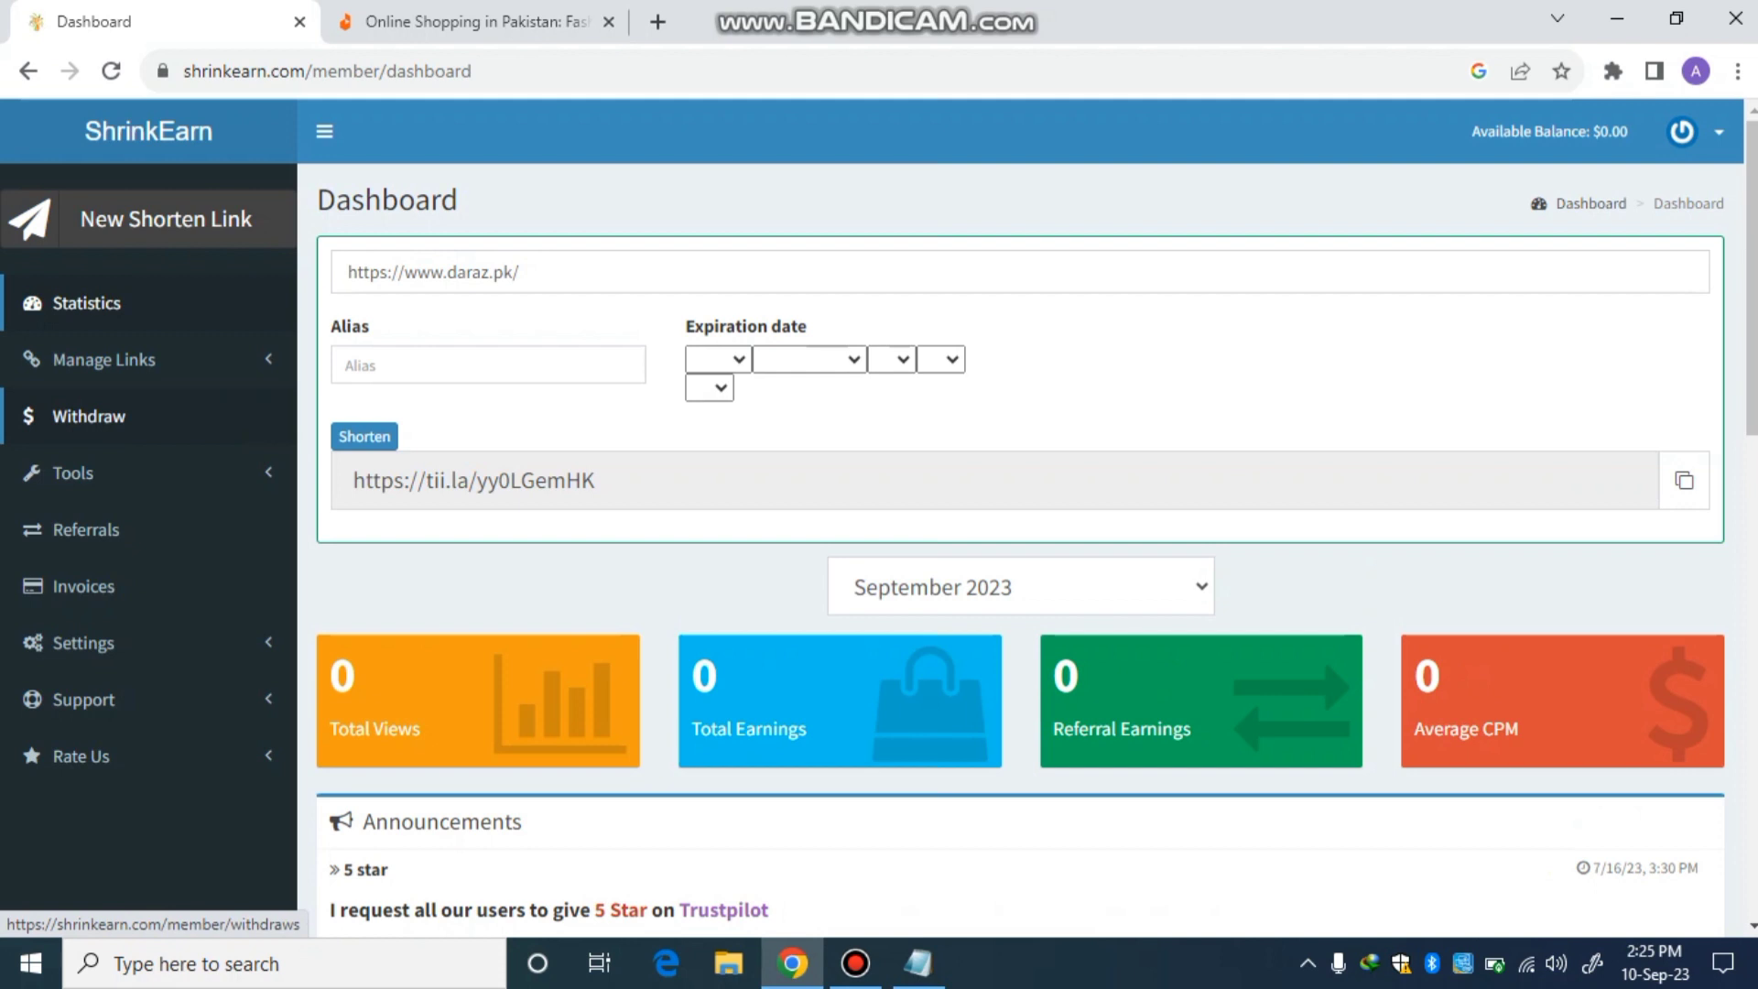
Open the Withdraw Funds page and follow its payment-method link to the profile form.
click(88, 416)
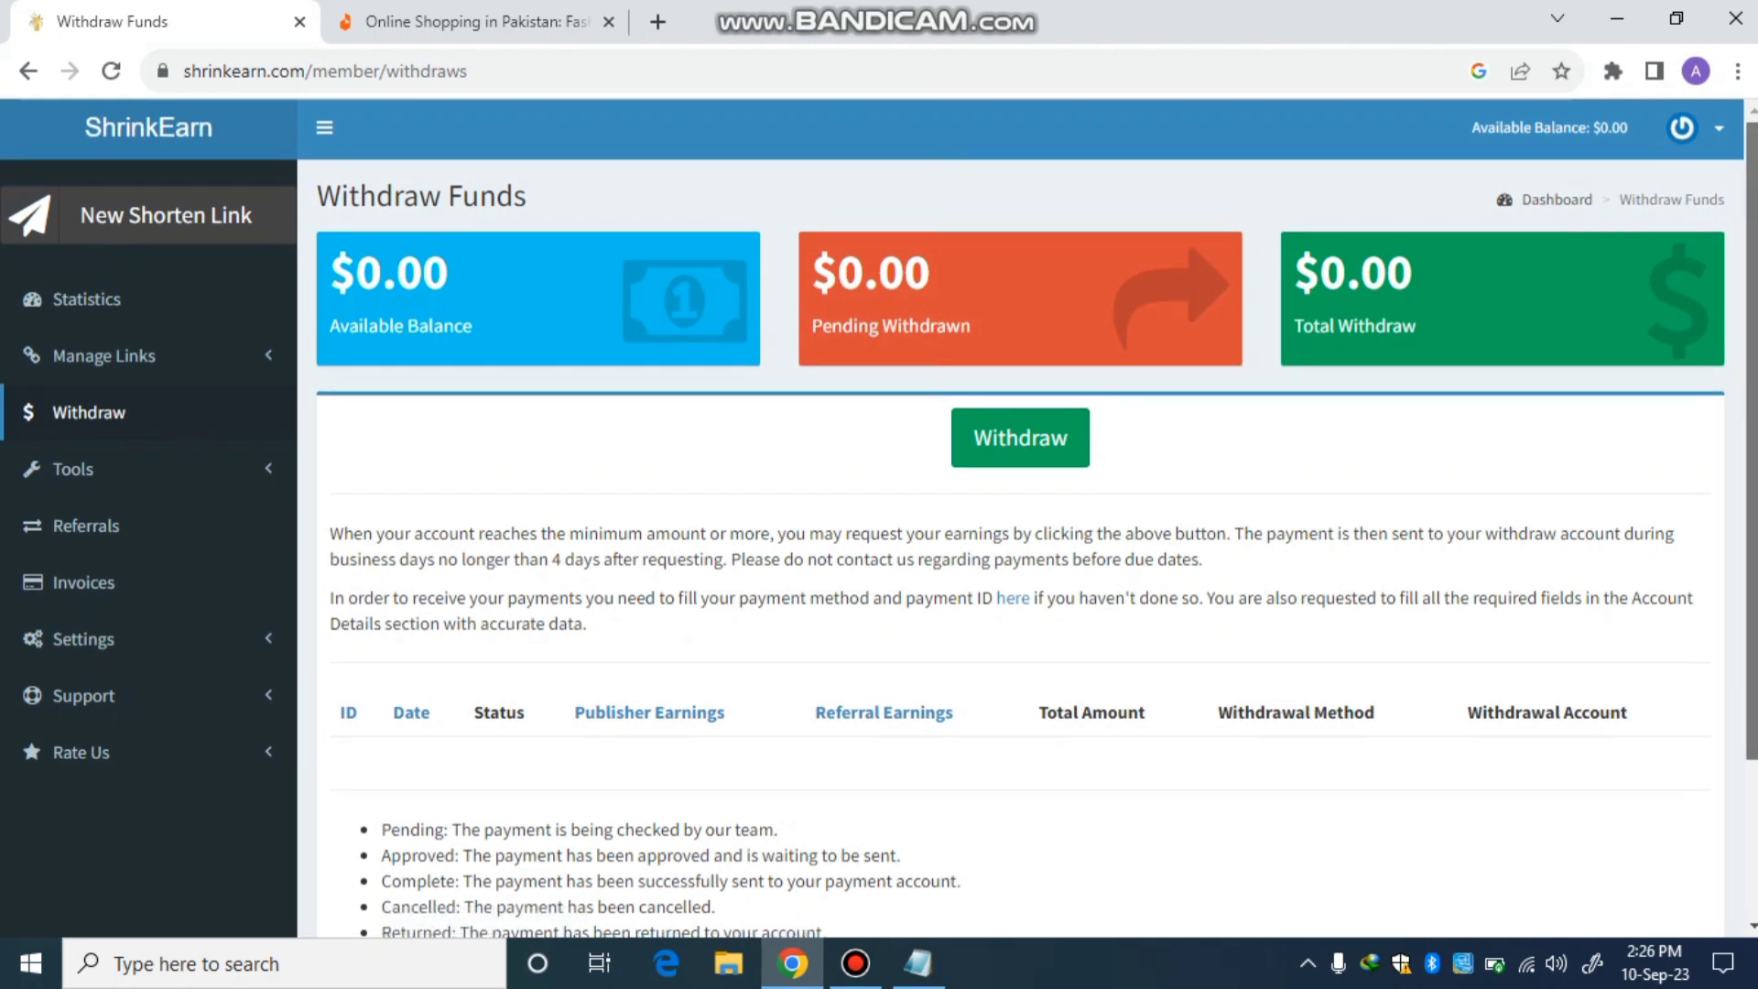
scroll(1021, 517, down, 3)
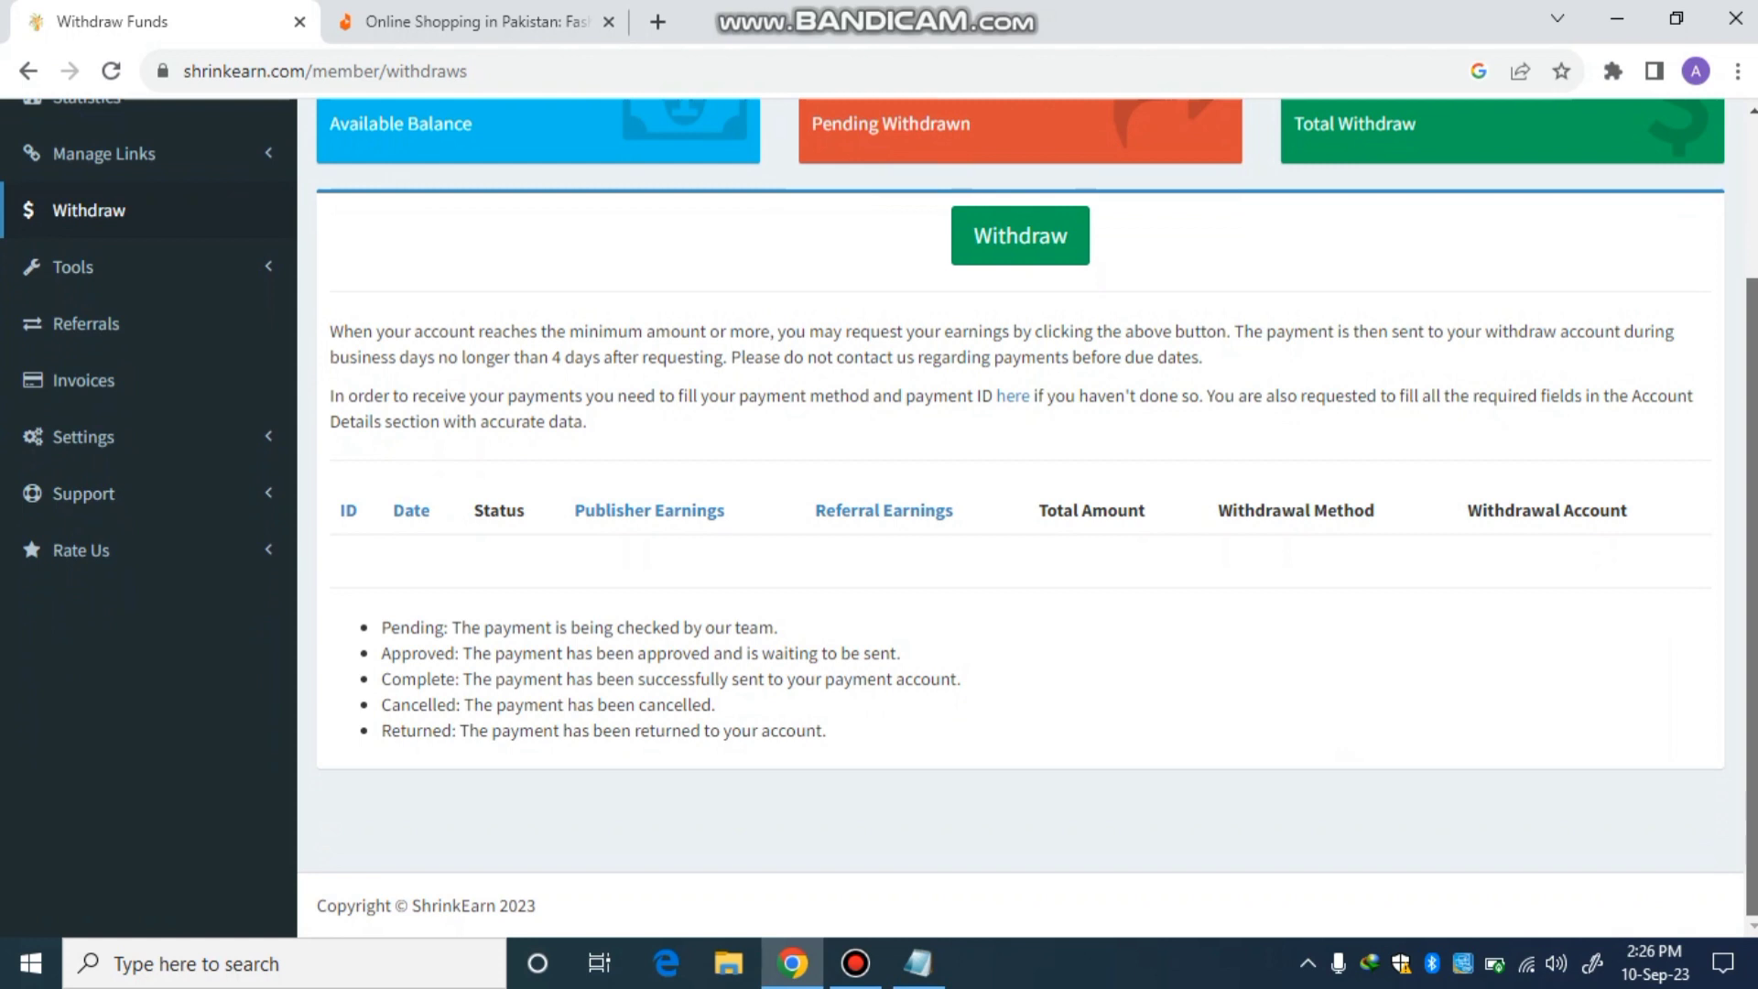
scroll(1021, 518, up, 1)
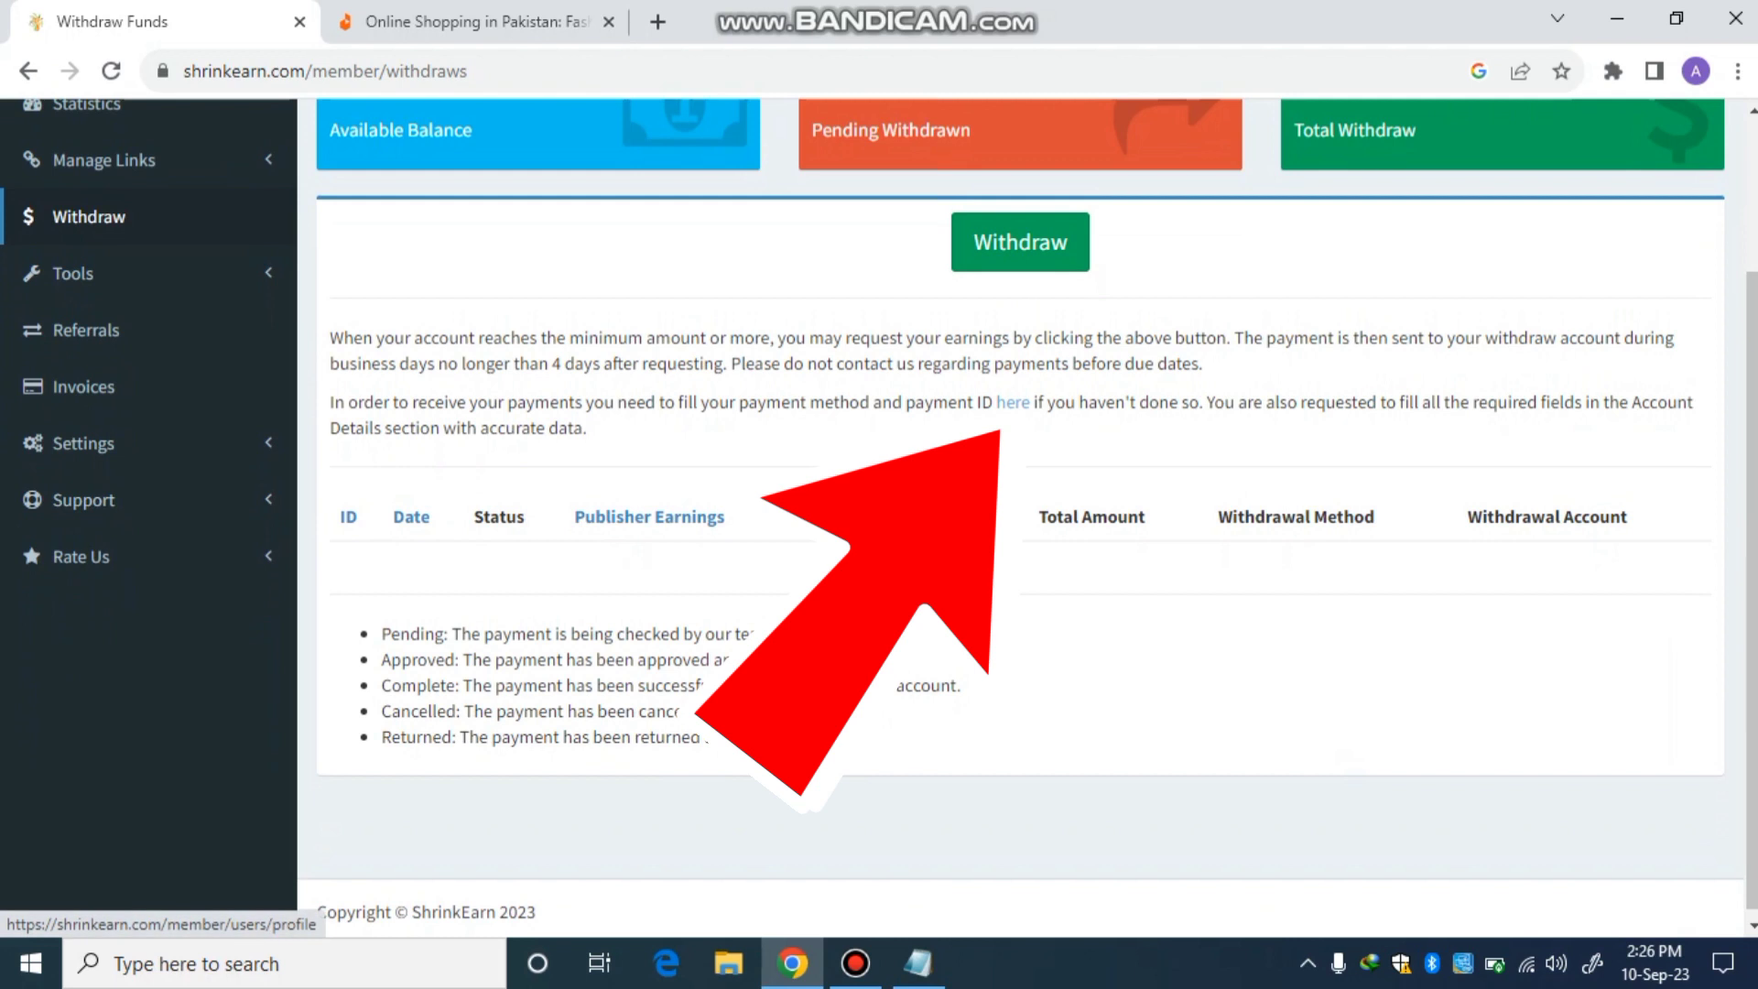
click(1013, 402)
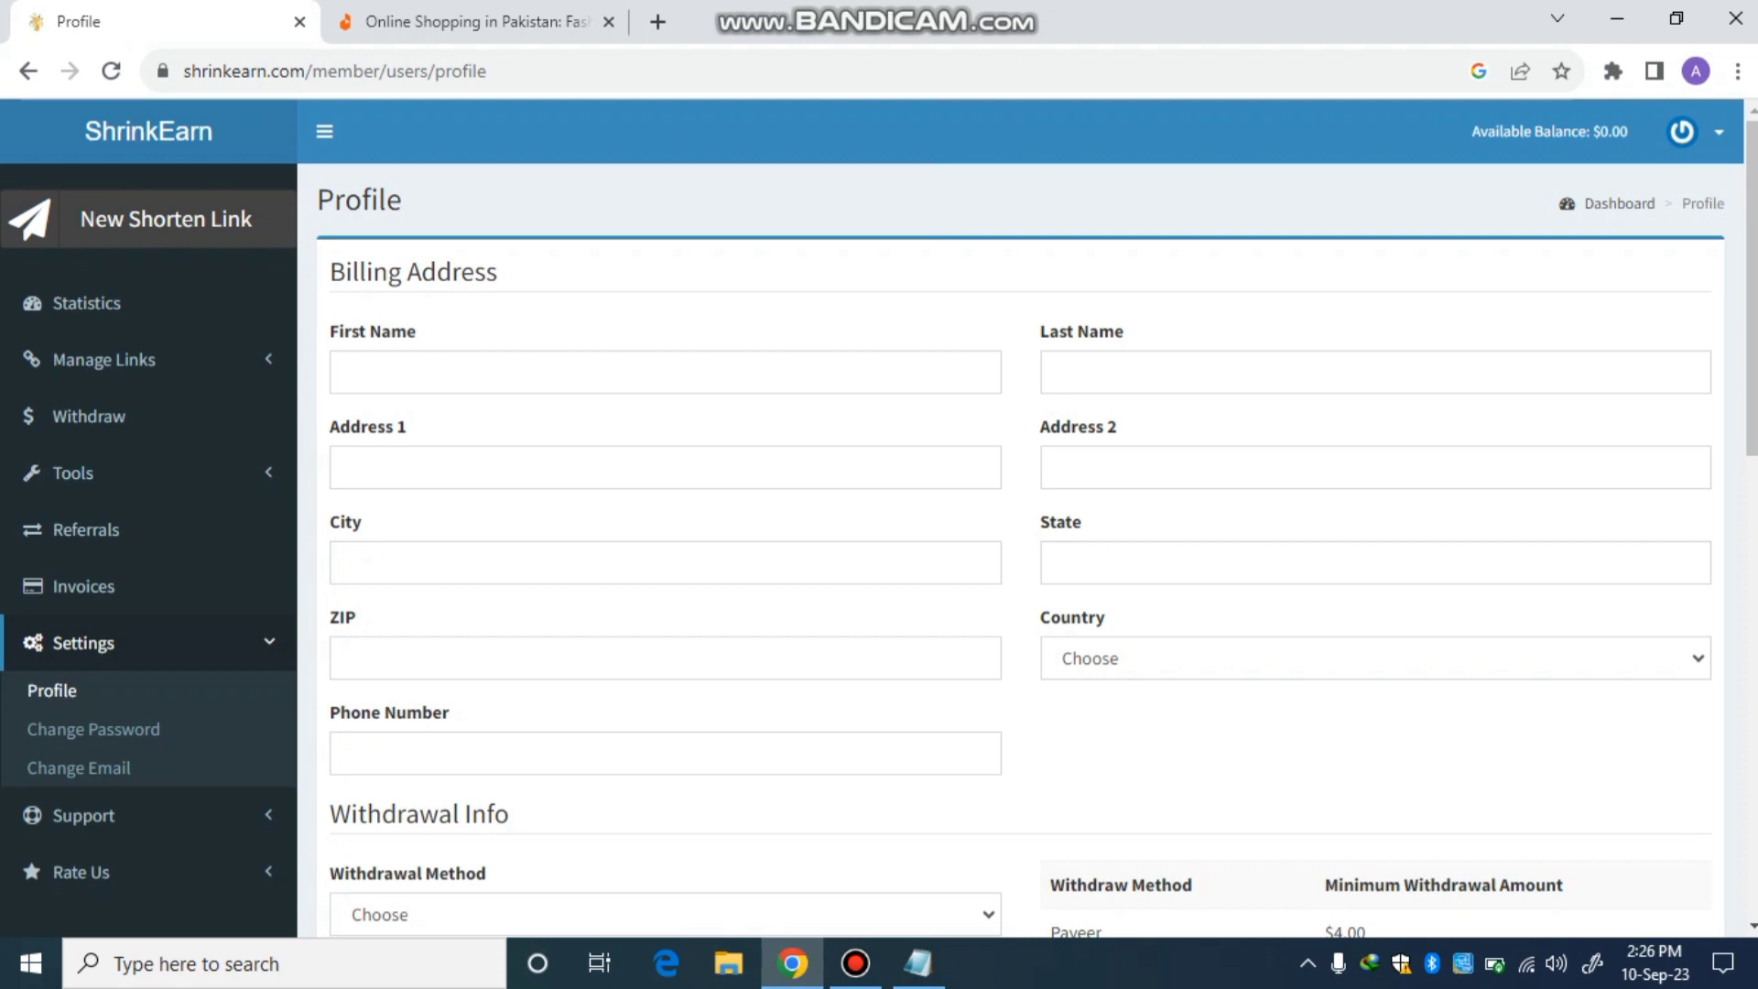
Set the billing address country to Pakistan.
click(1373, 657)
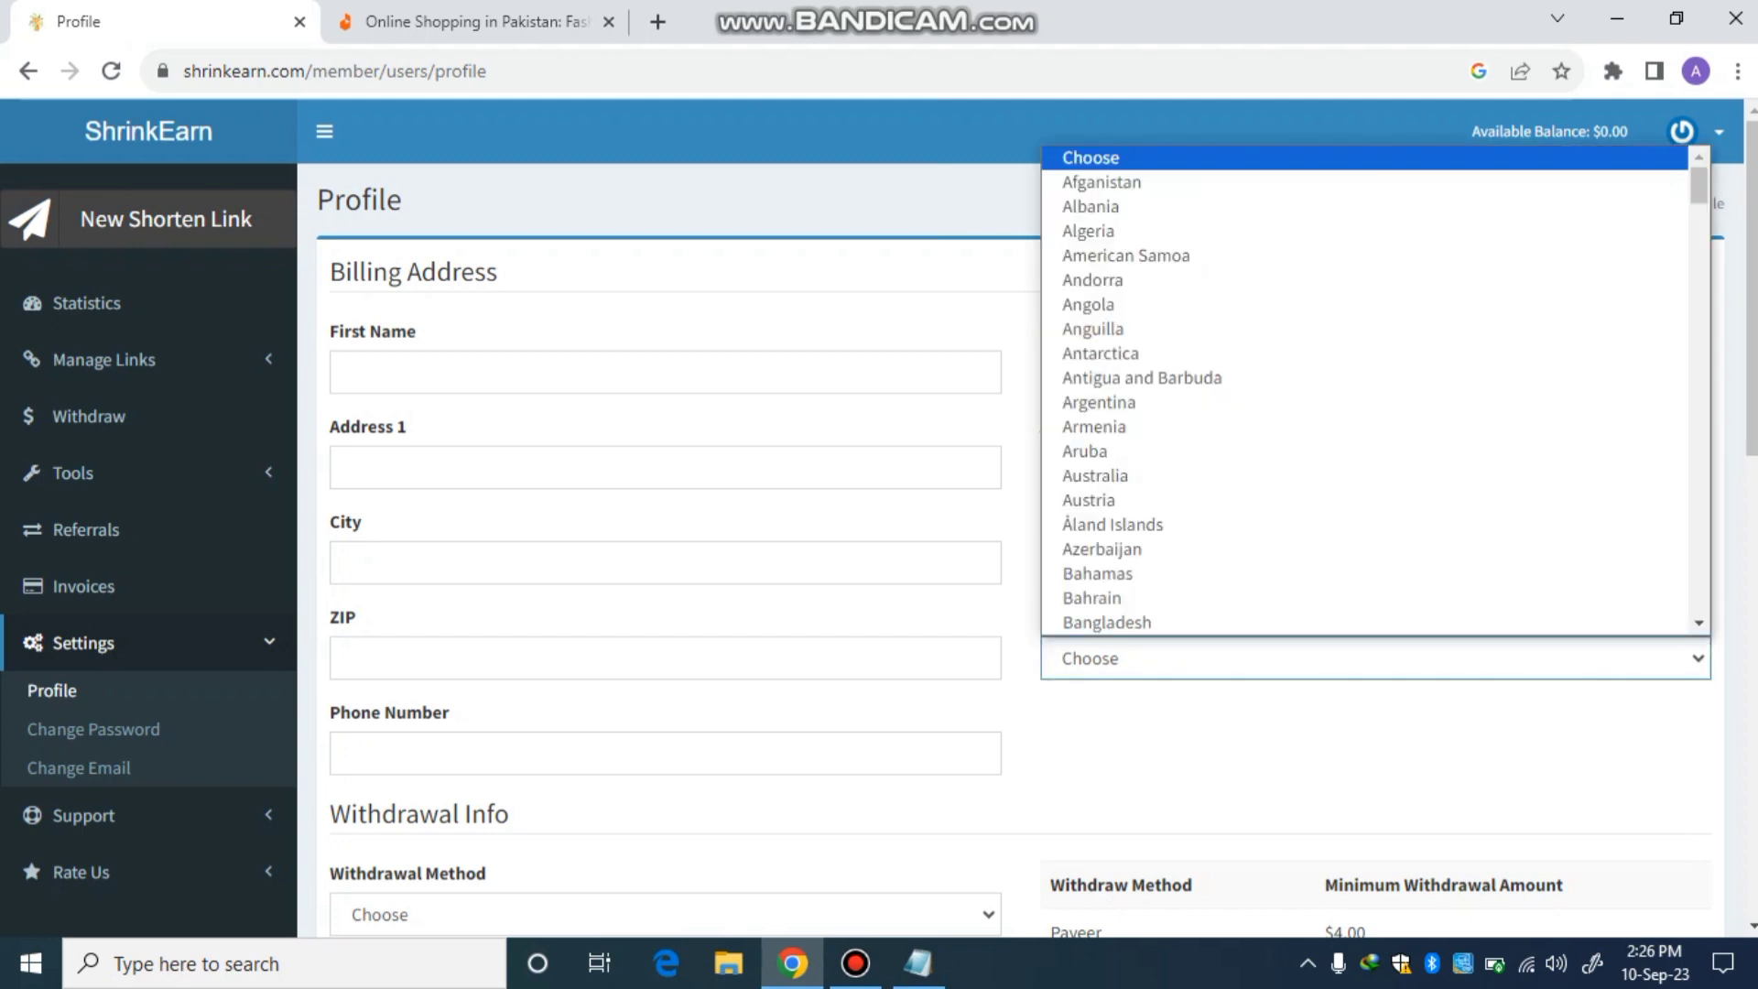
key(Down)
key(Down)
key(Down)
key(Down)
key(Up)
key(Up)
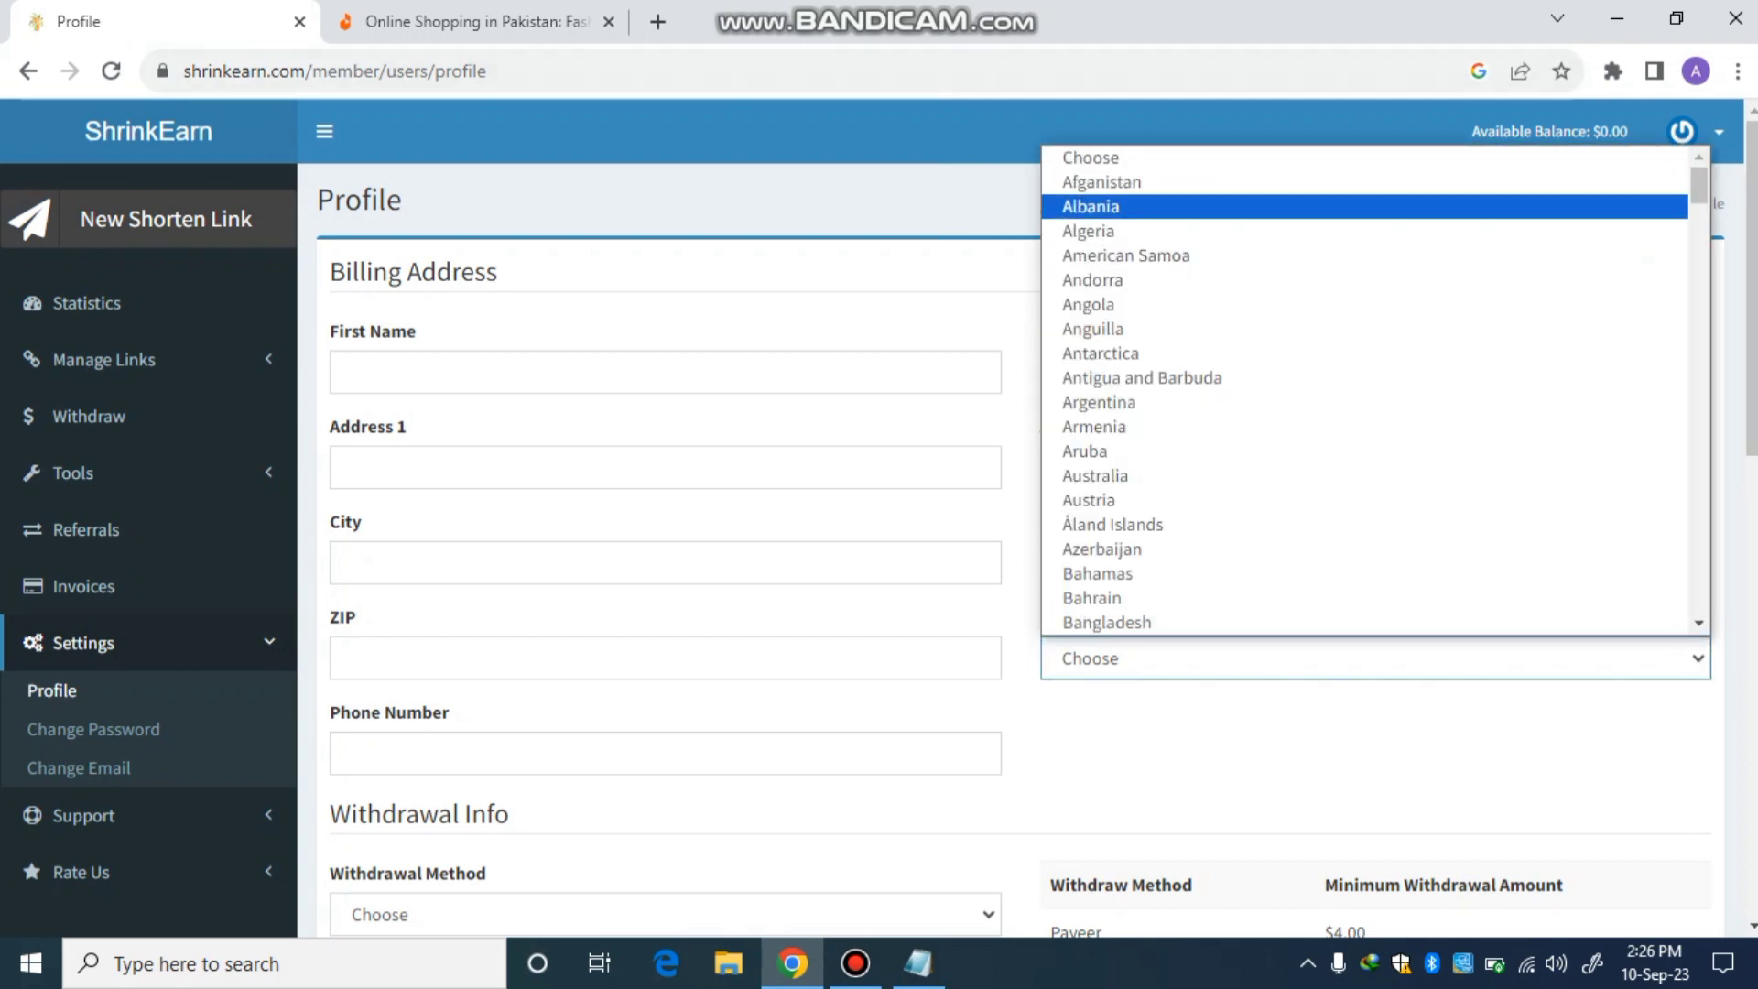
drag(1698, 183, 1698, 491)
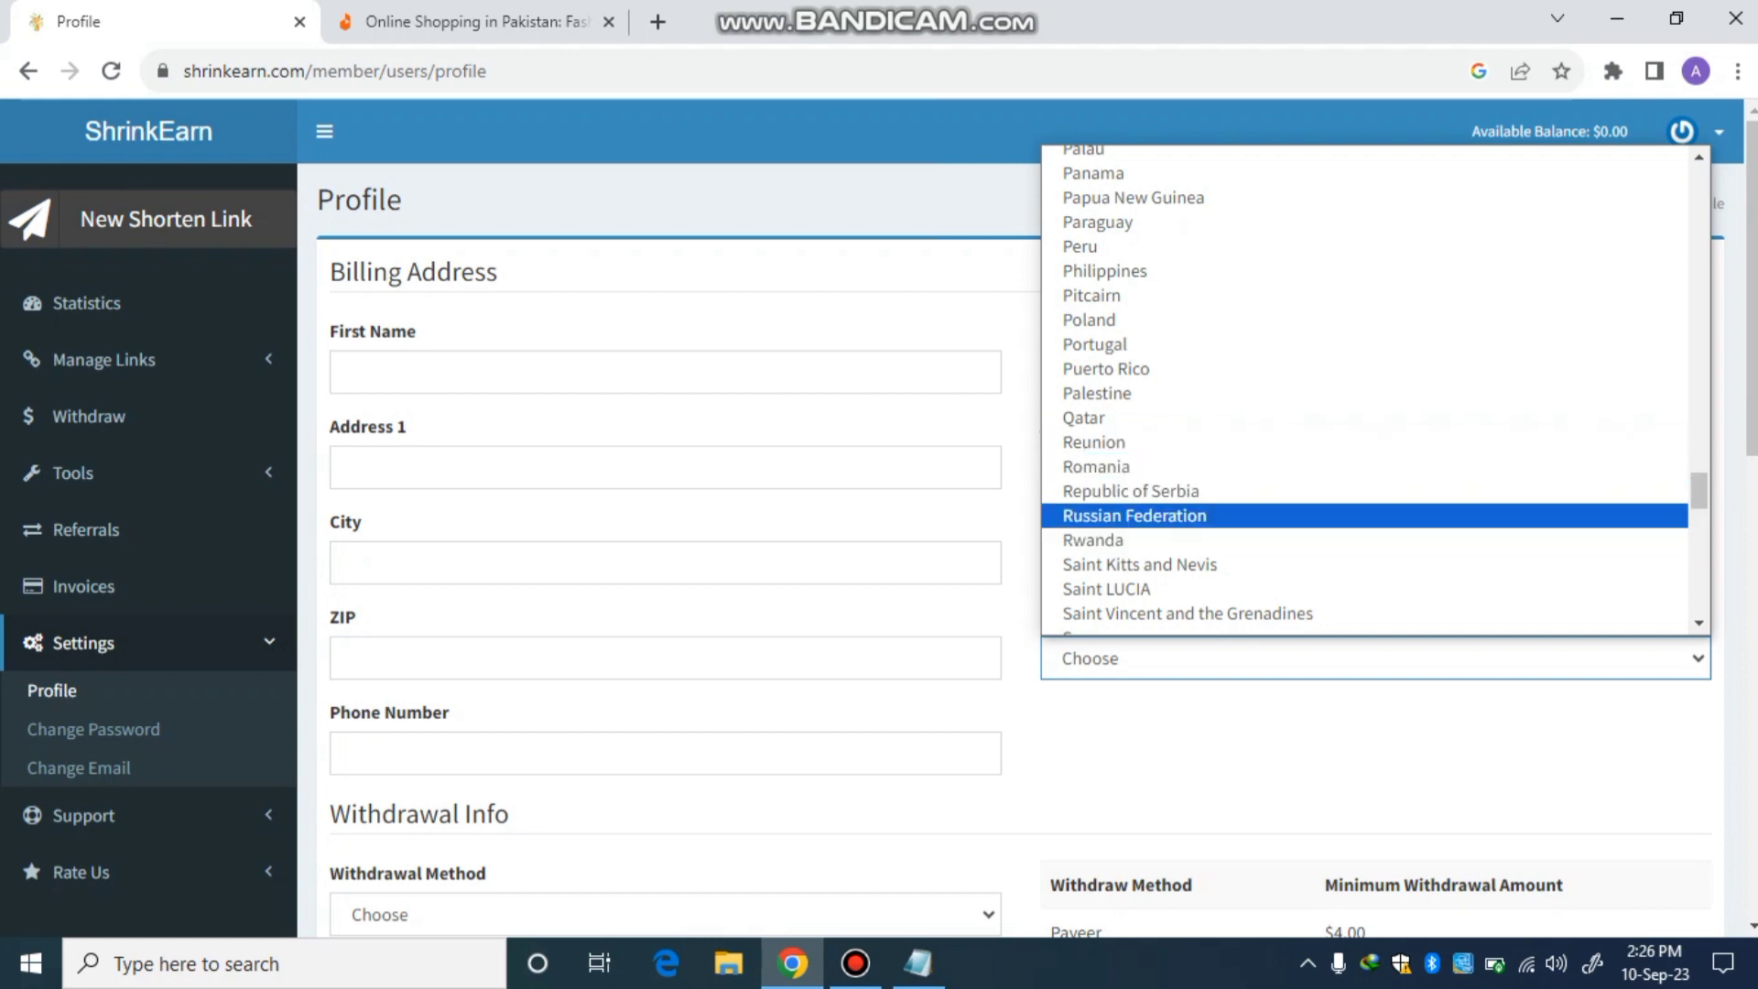
scroll(1364, 325, up, 2)
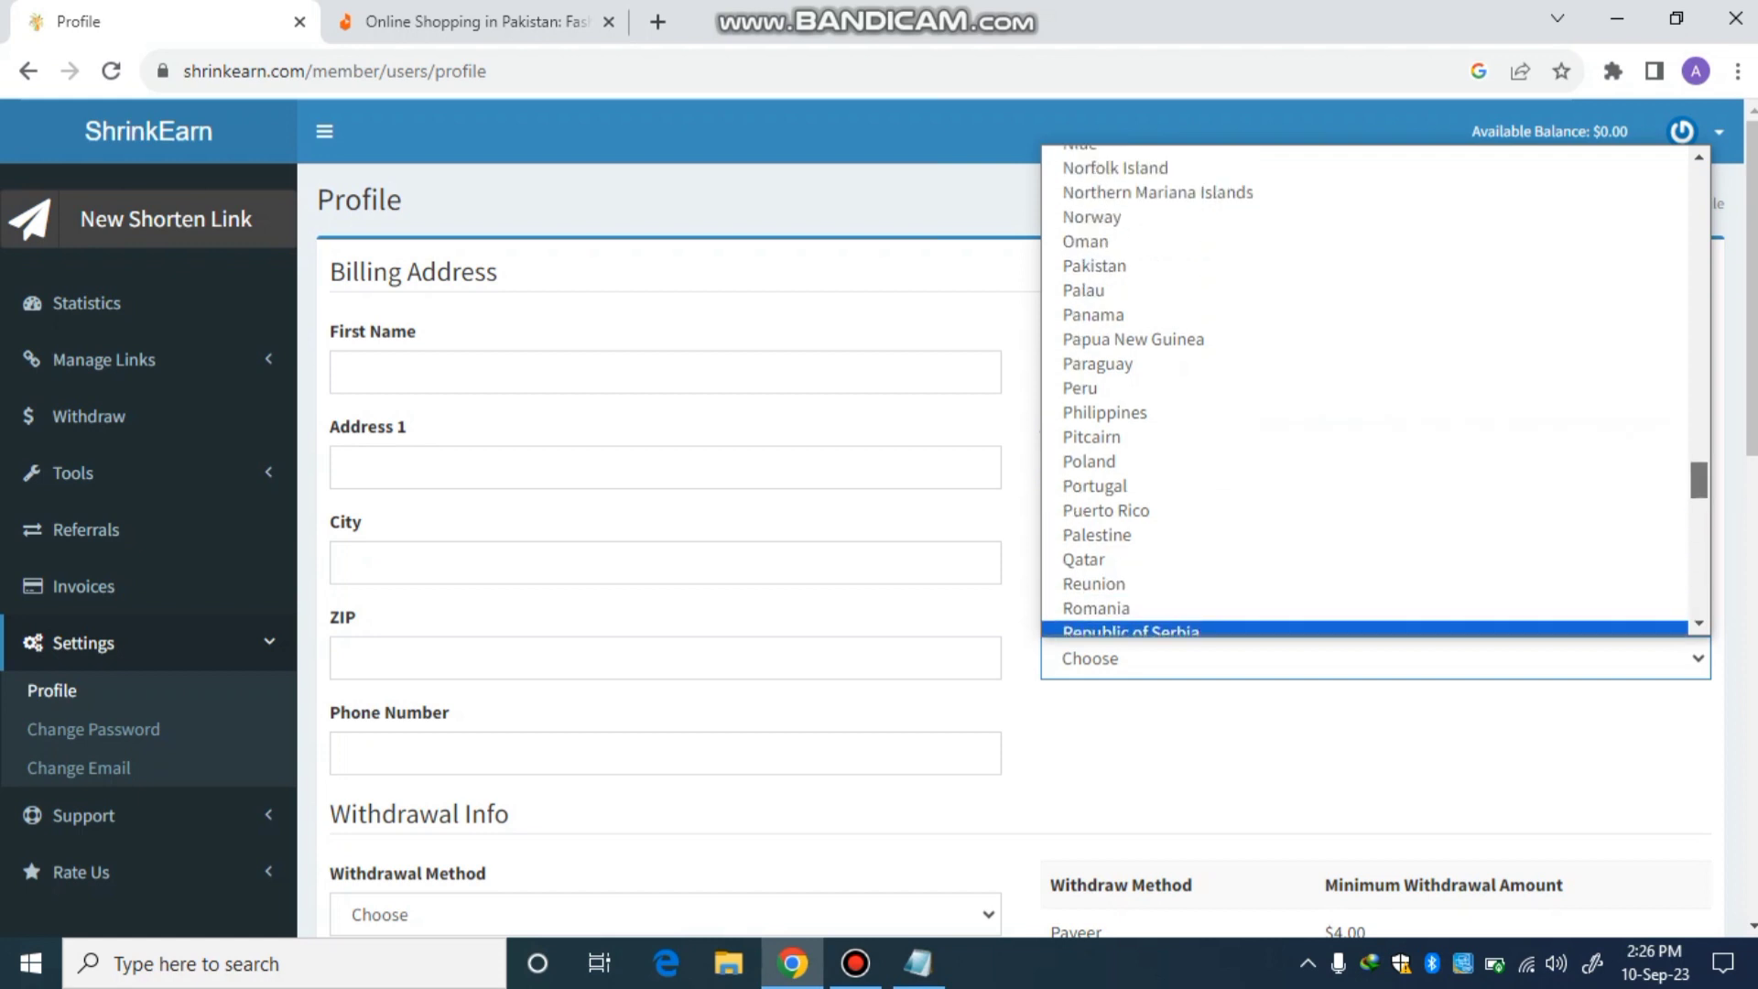
click(1094, 300)
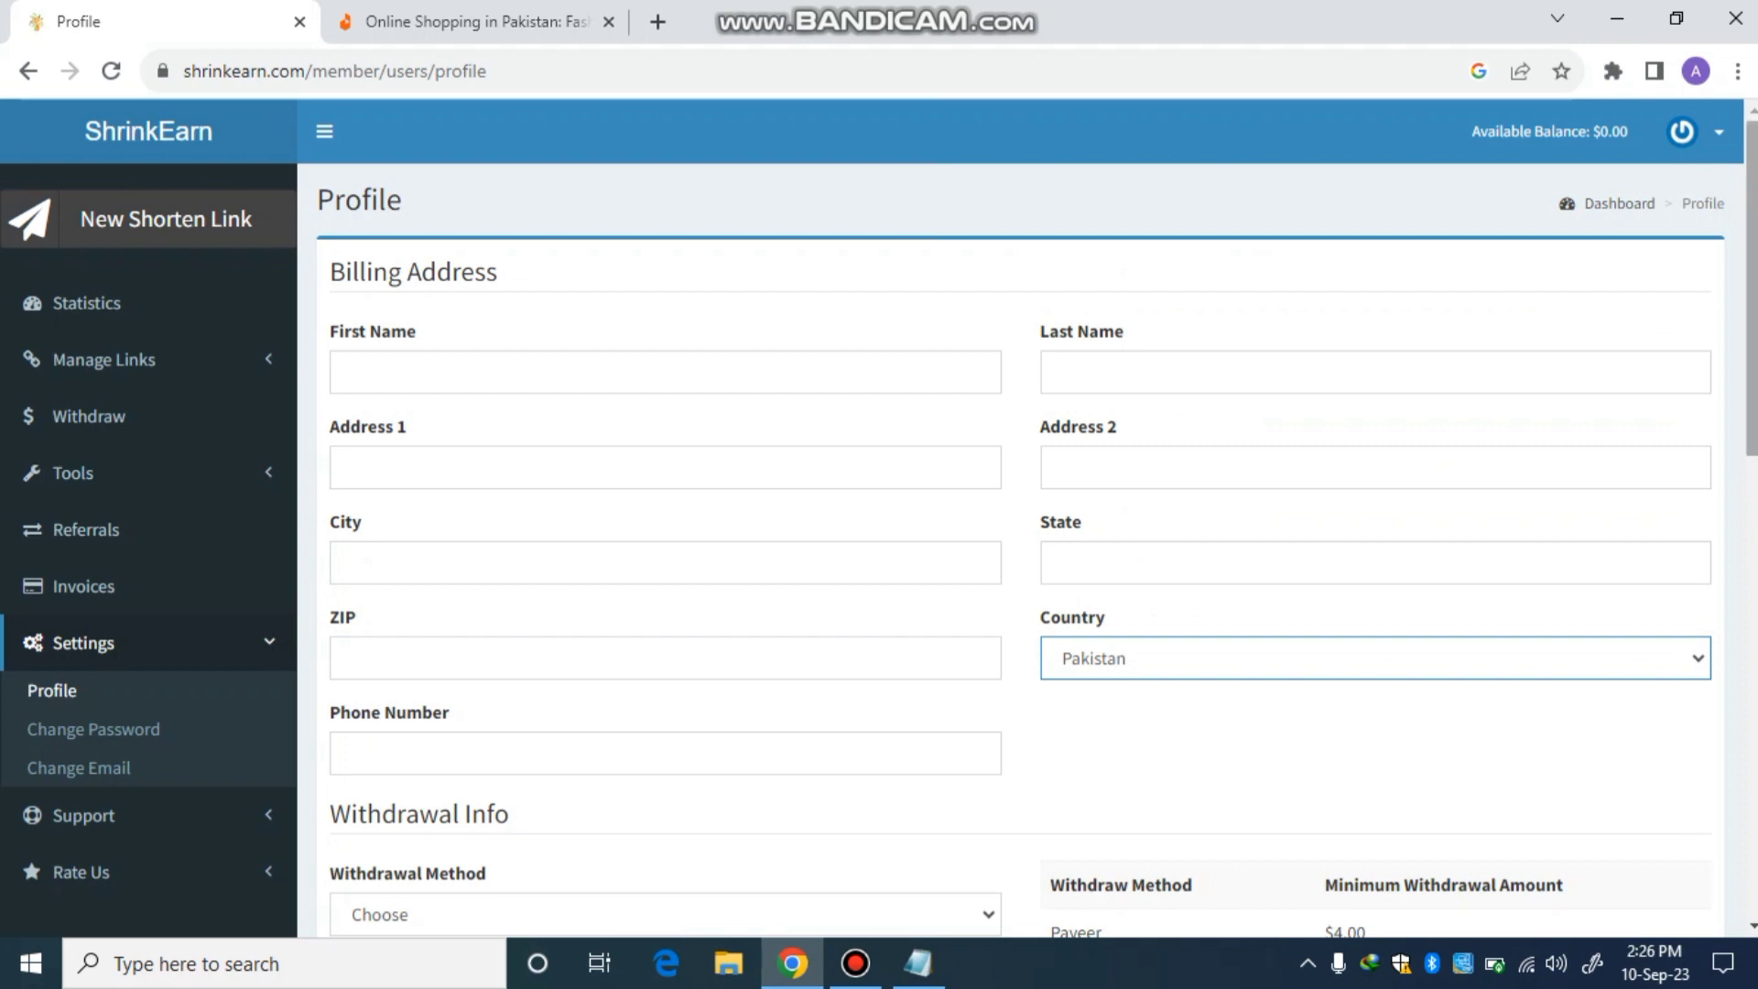
Choose Payeer as the withdrawal method in the Withdrawal Info section.
scroll(1020, 517, down, 4)
scroll(1021, 517, down, 2)
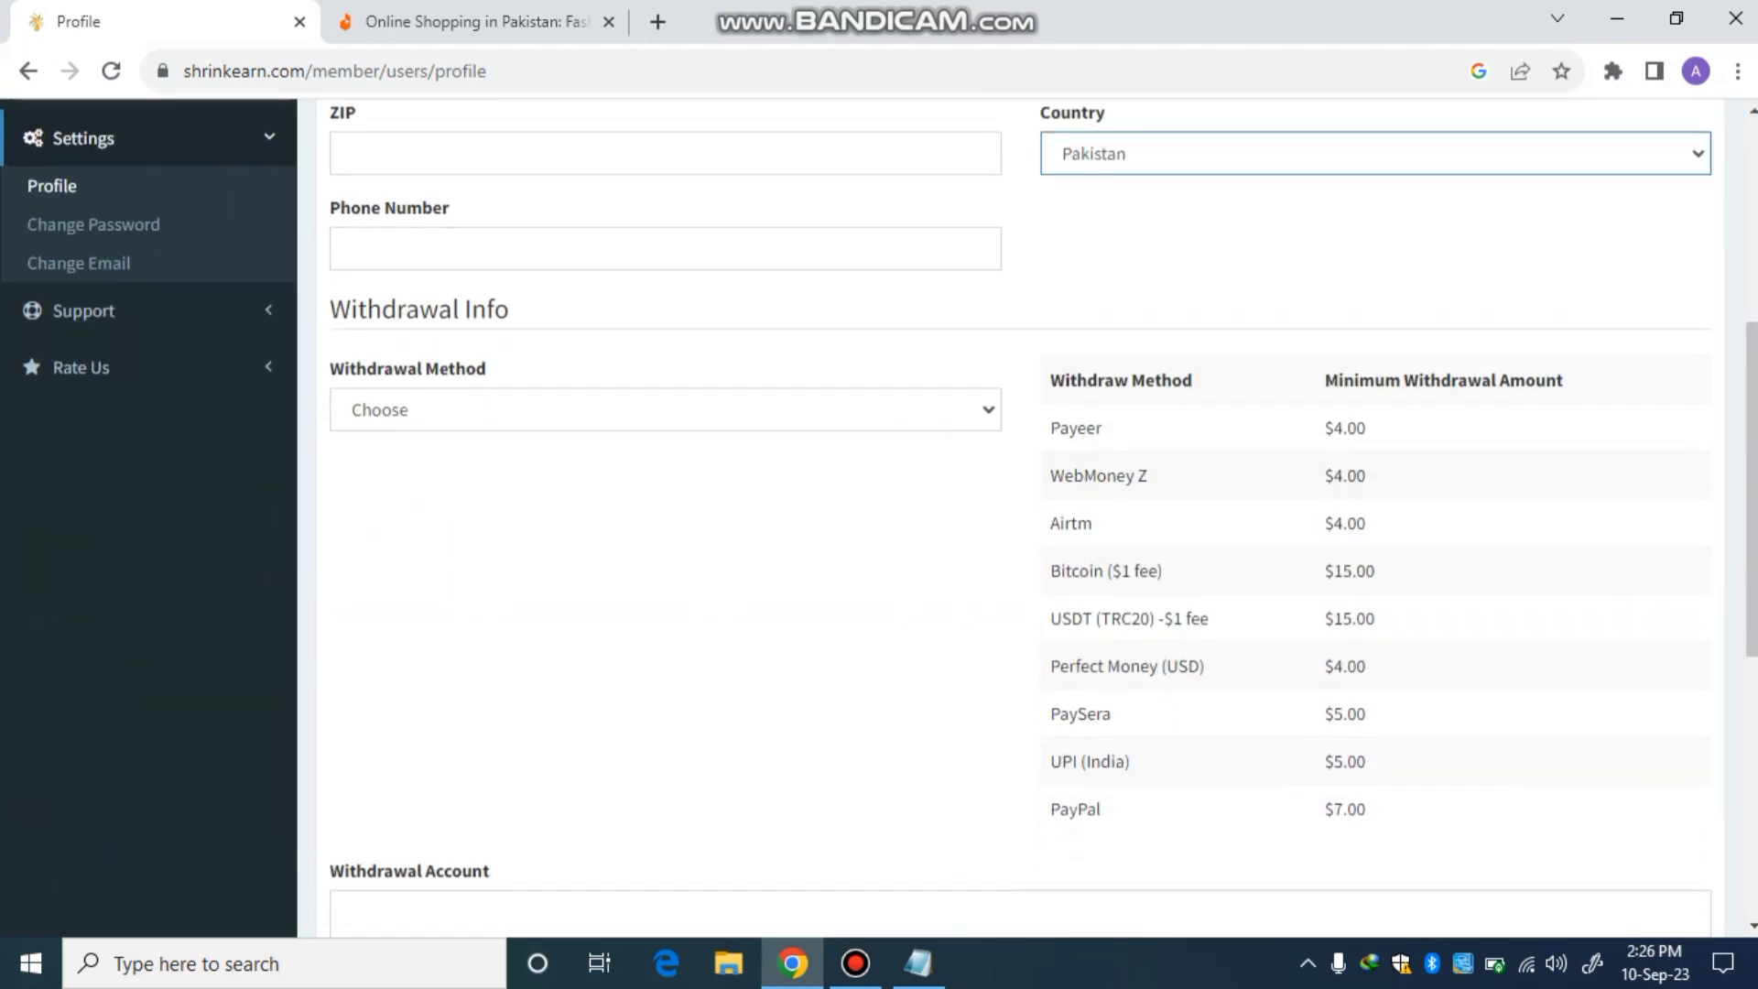
click(665, 409)
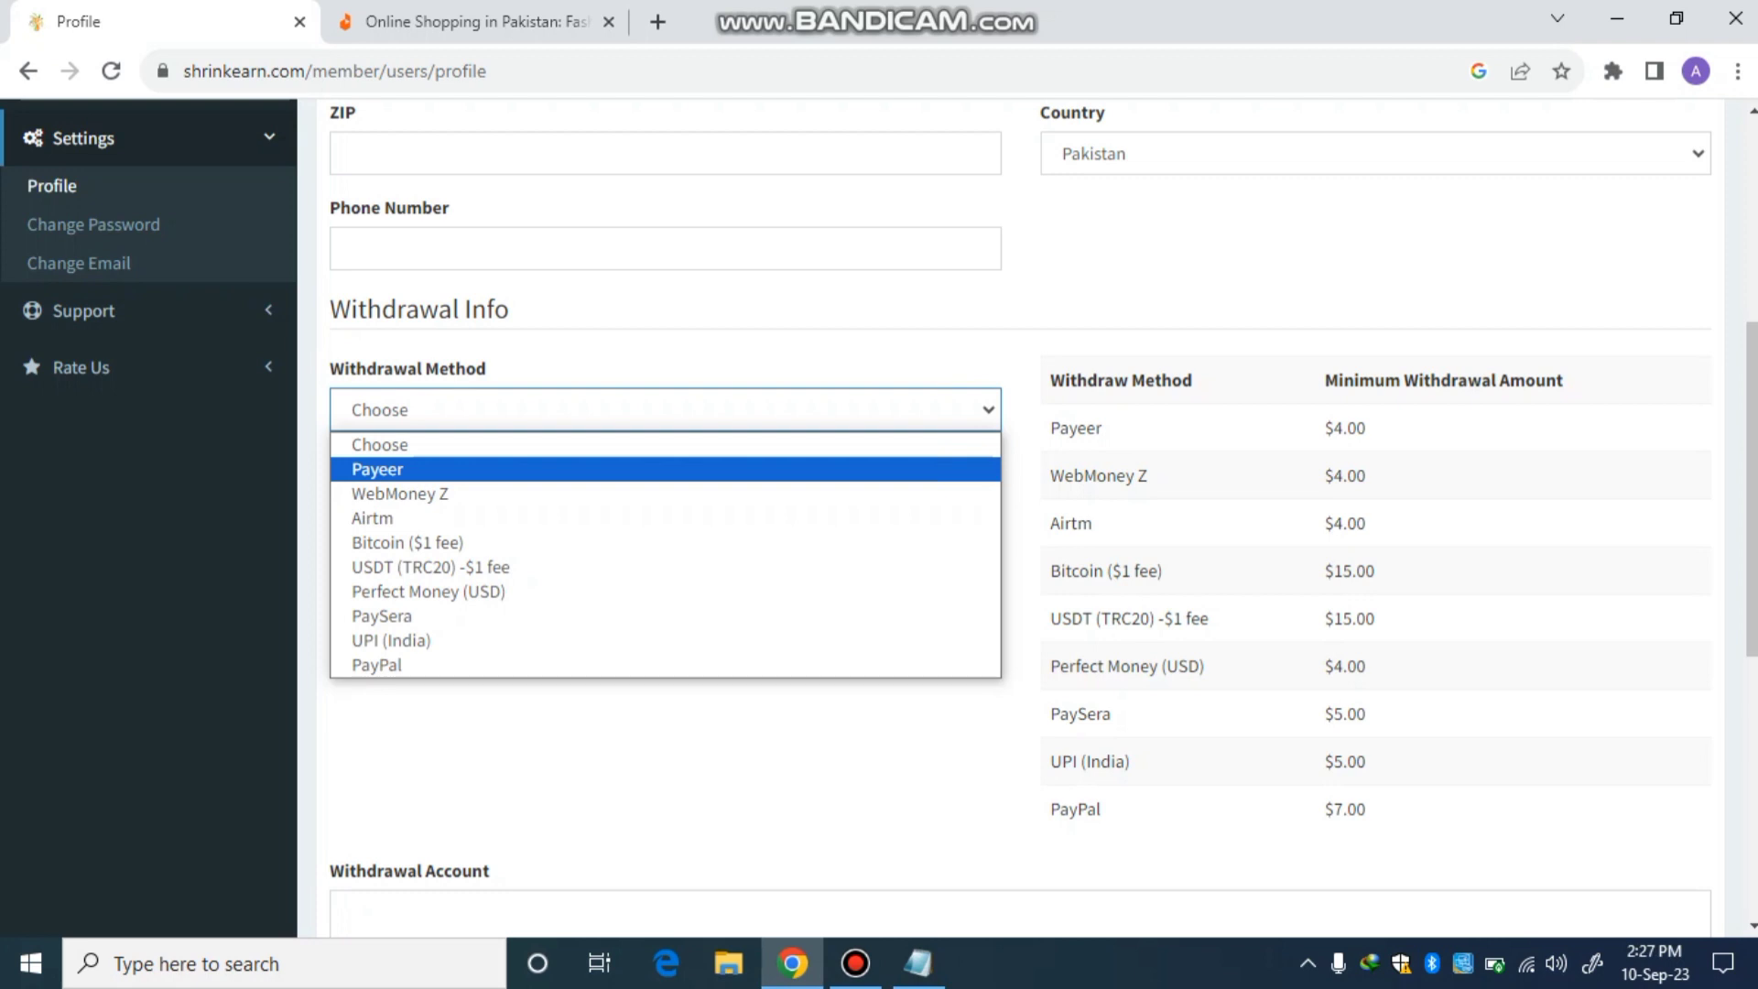
key(Return)
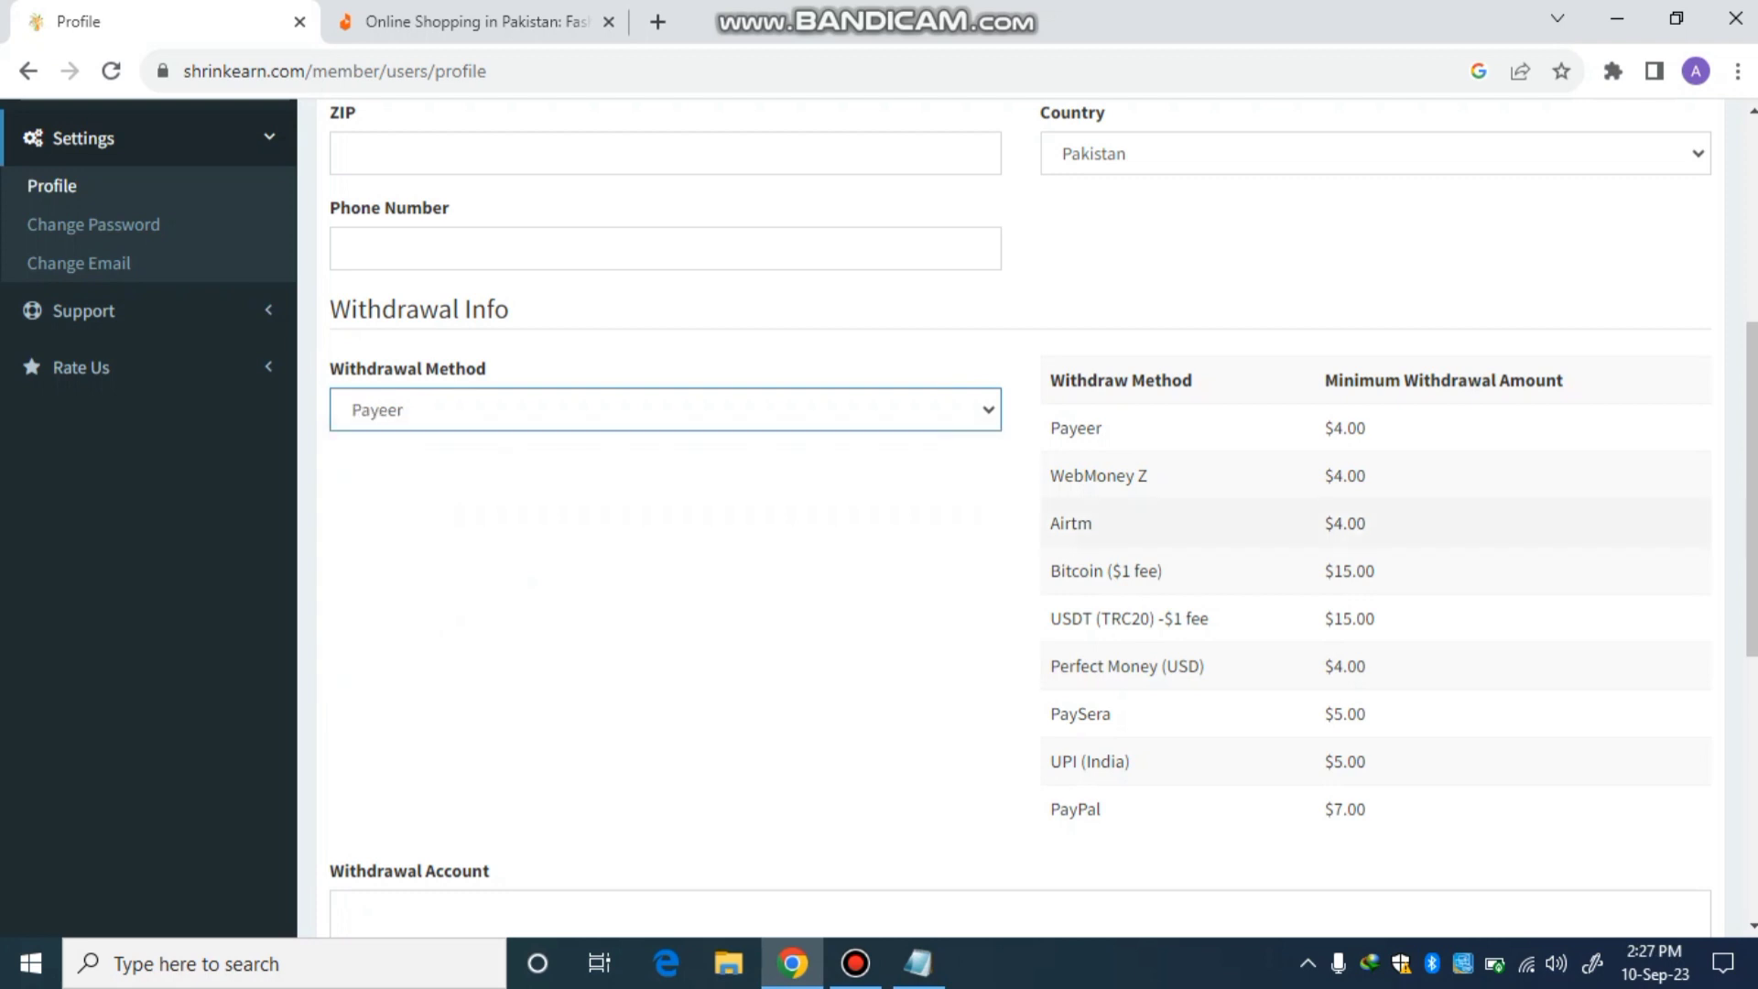
Examine the Withdrawal Account field, its instructions for each payment method, and the billing address fields of the profile form.
scroll(1028, 519, down, 3)
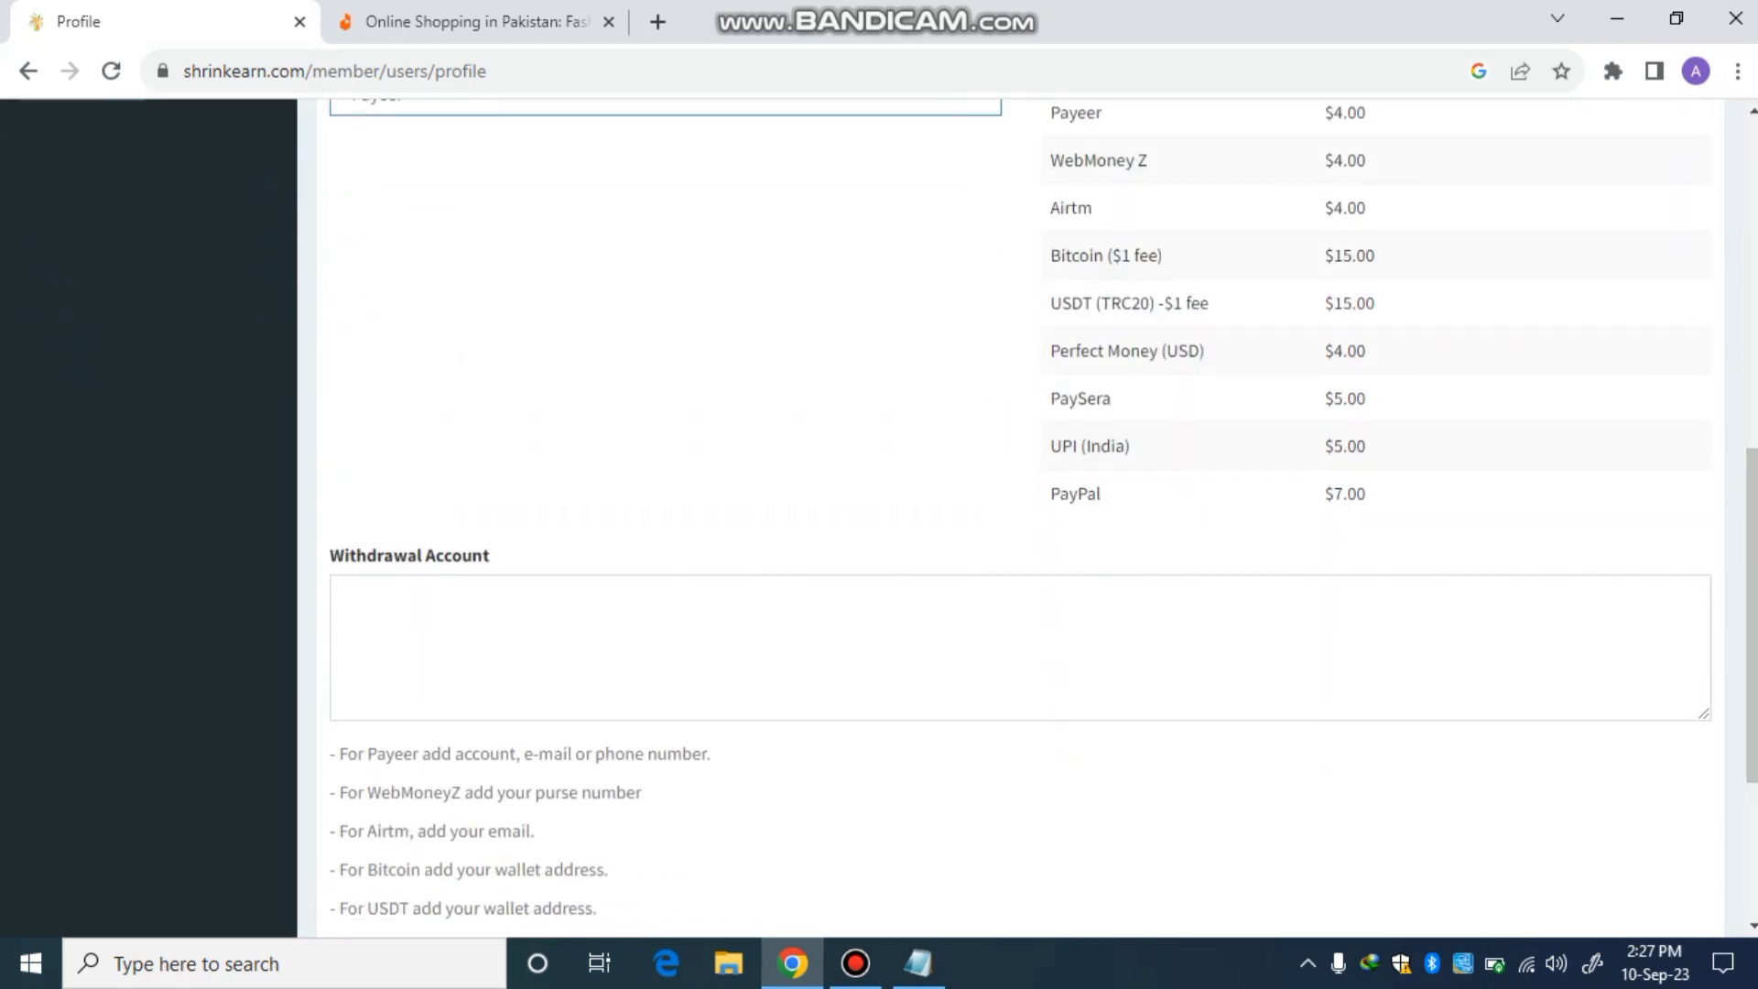
click(347, 596)
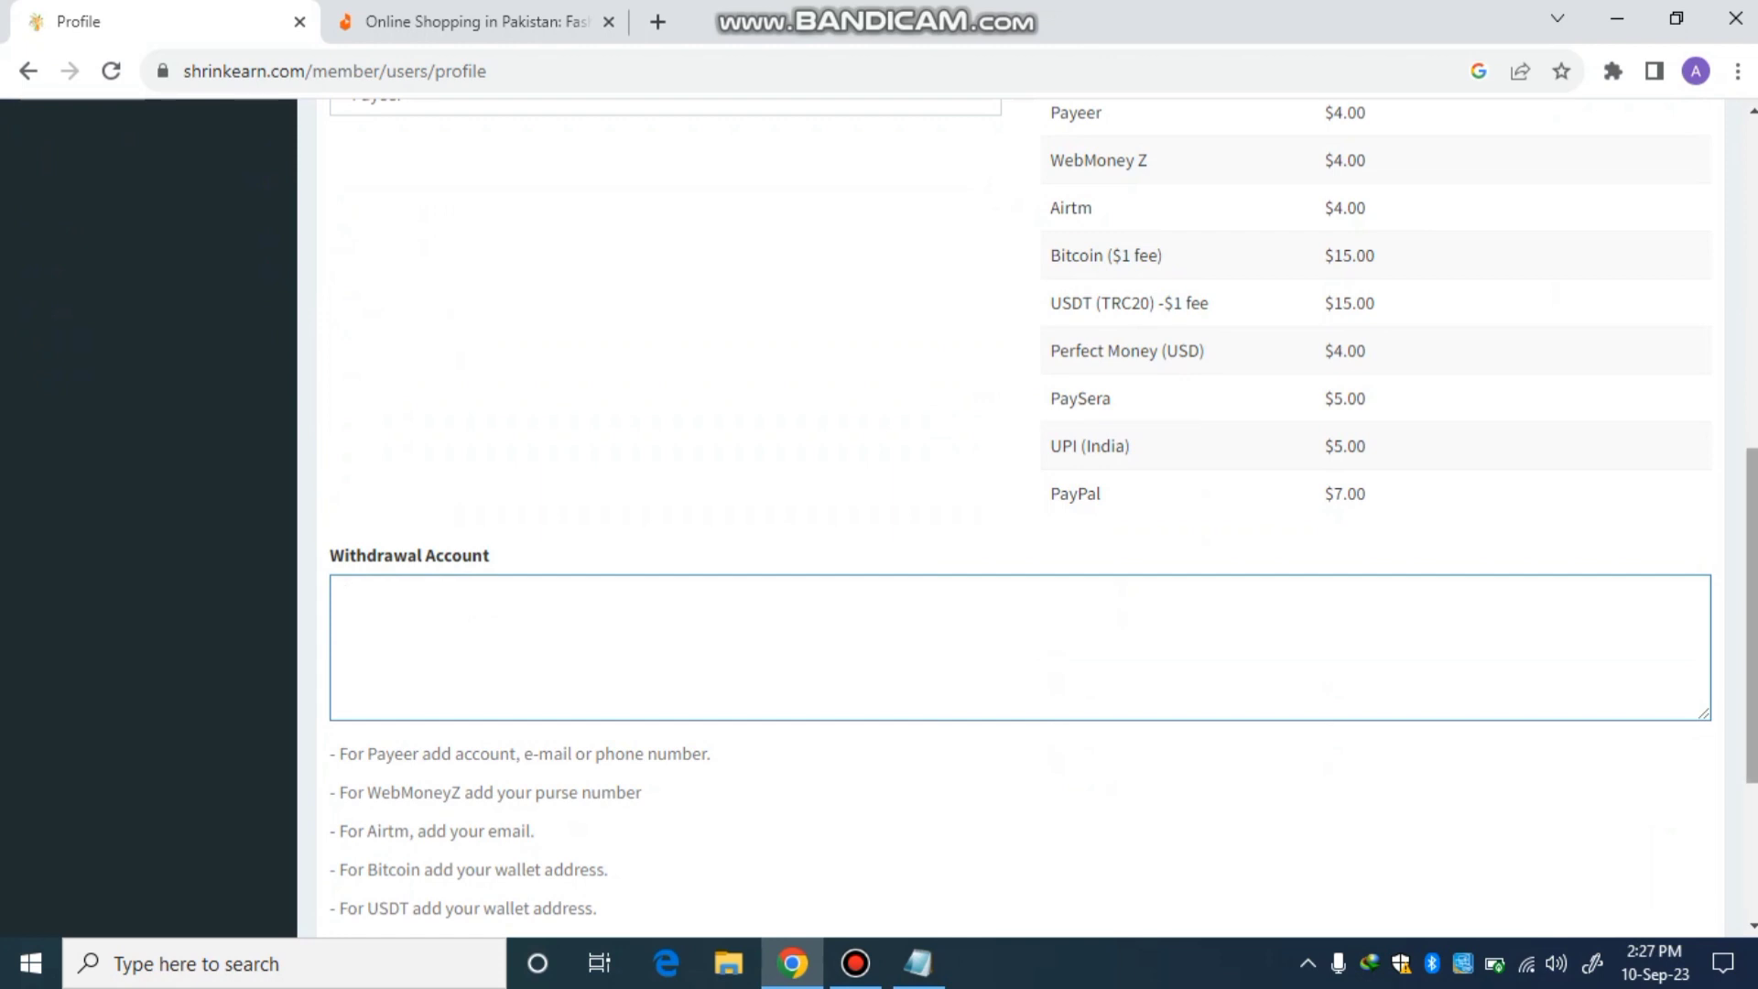
scroll(1041, 513, down, 4)
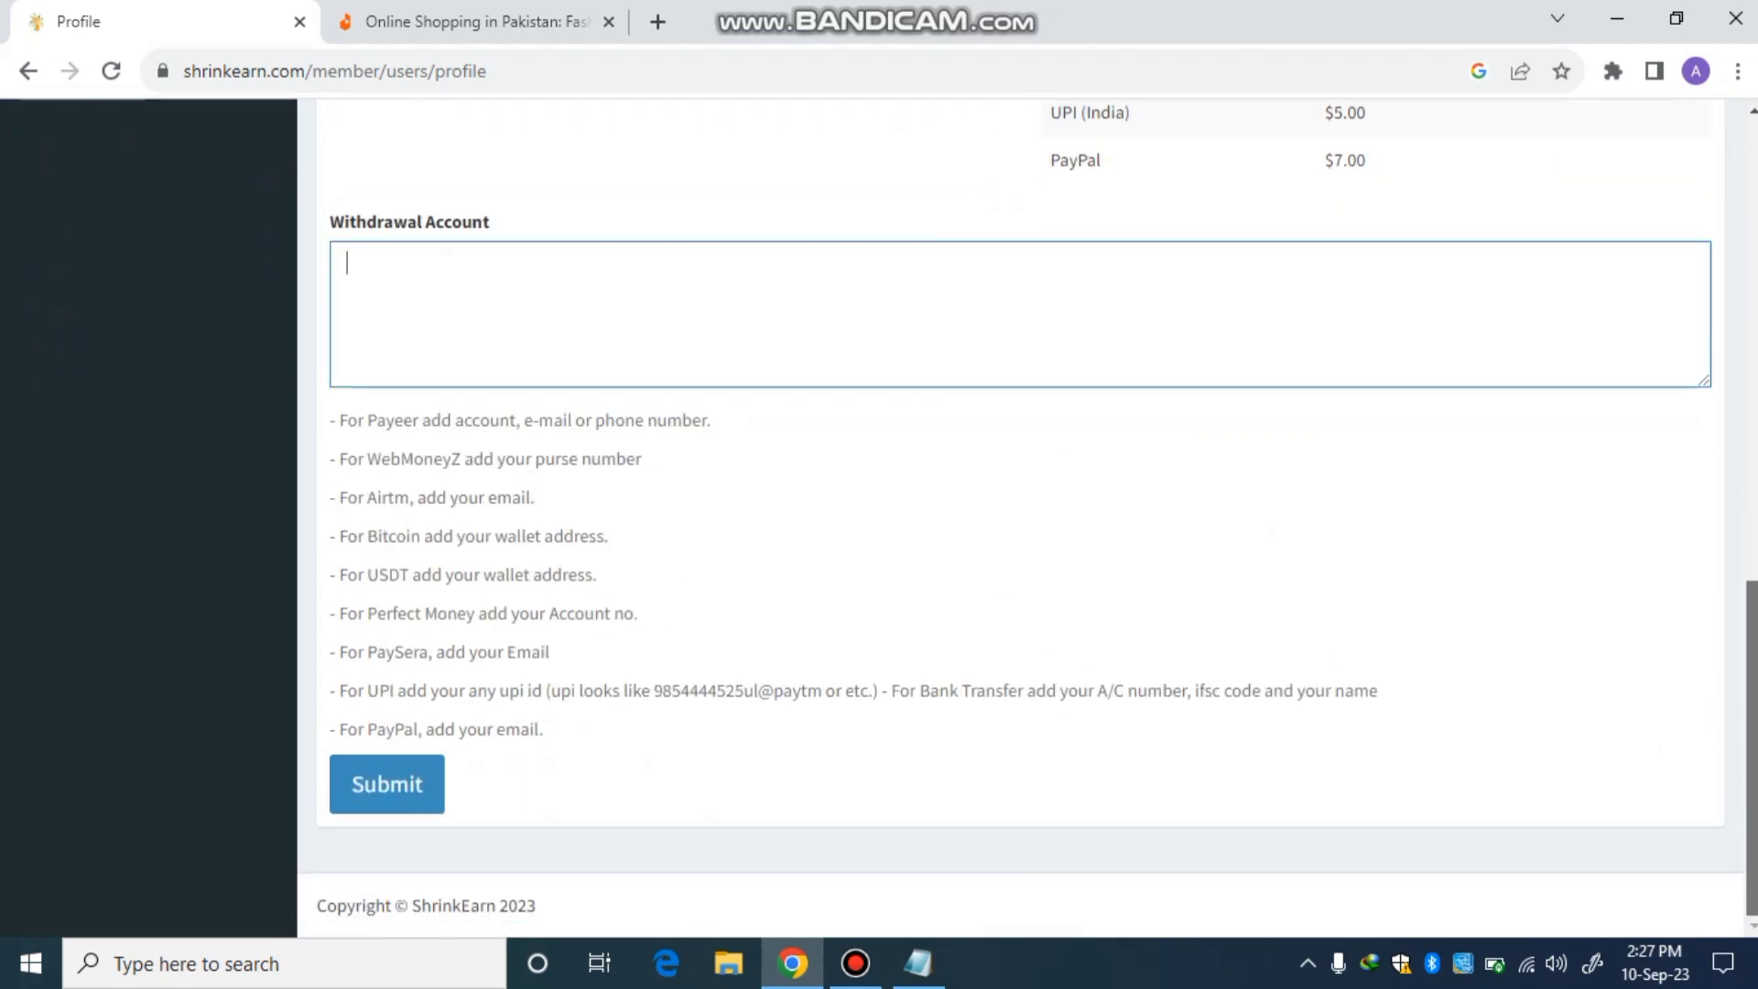
scroll(1042, 512, up, 7)
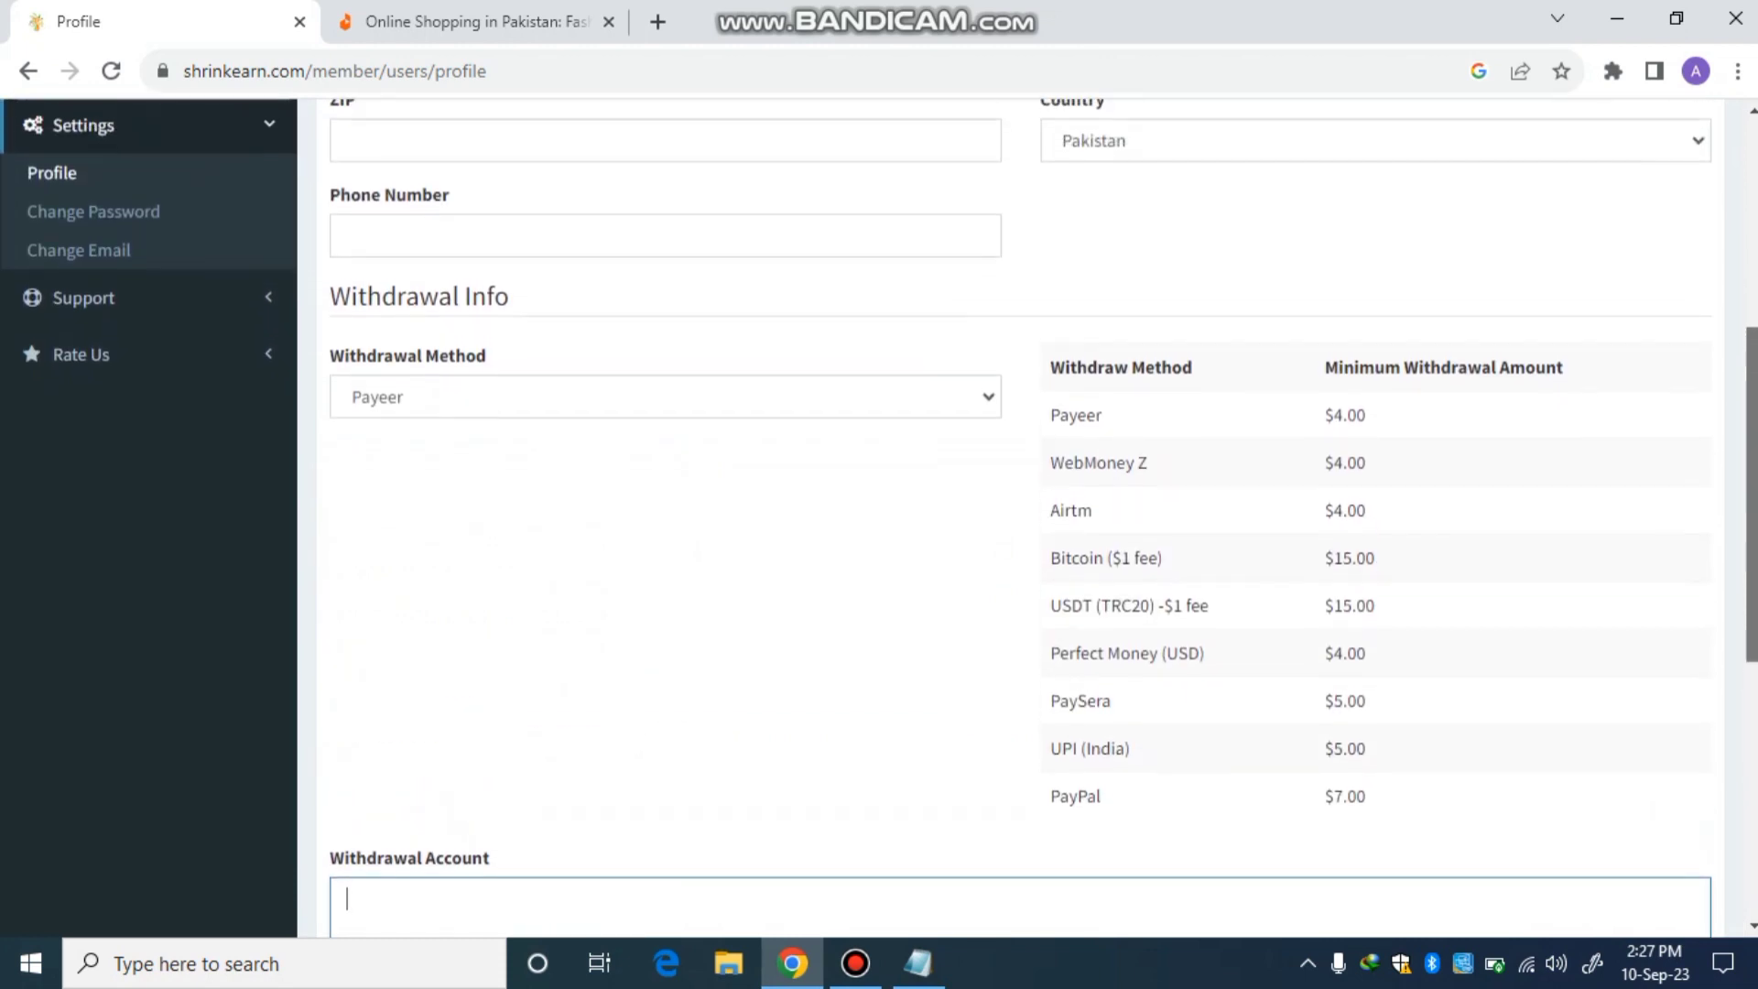
scroll(1041, 513, up, 4)
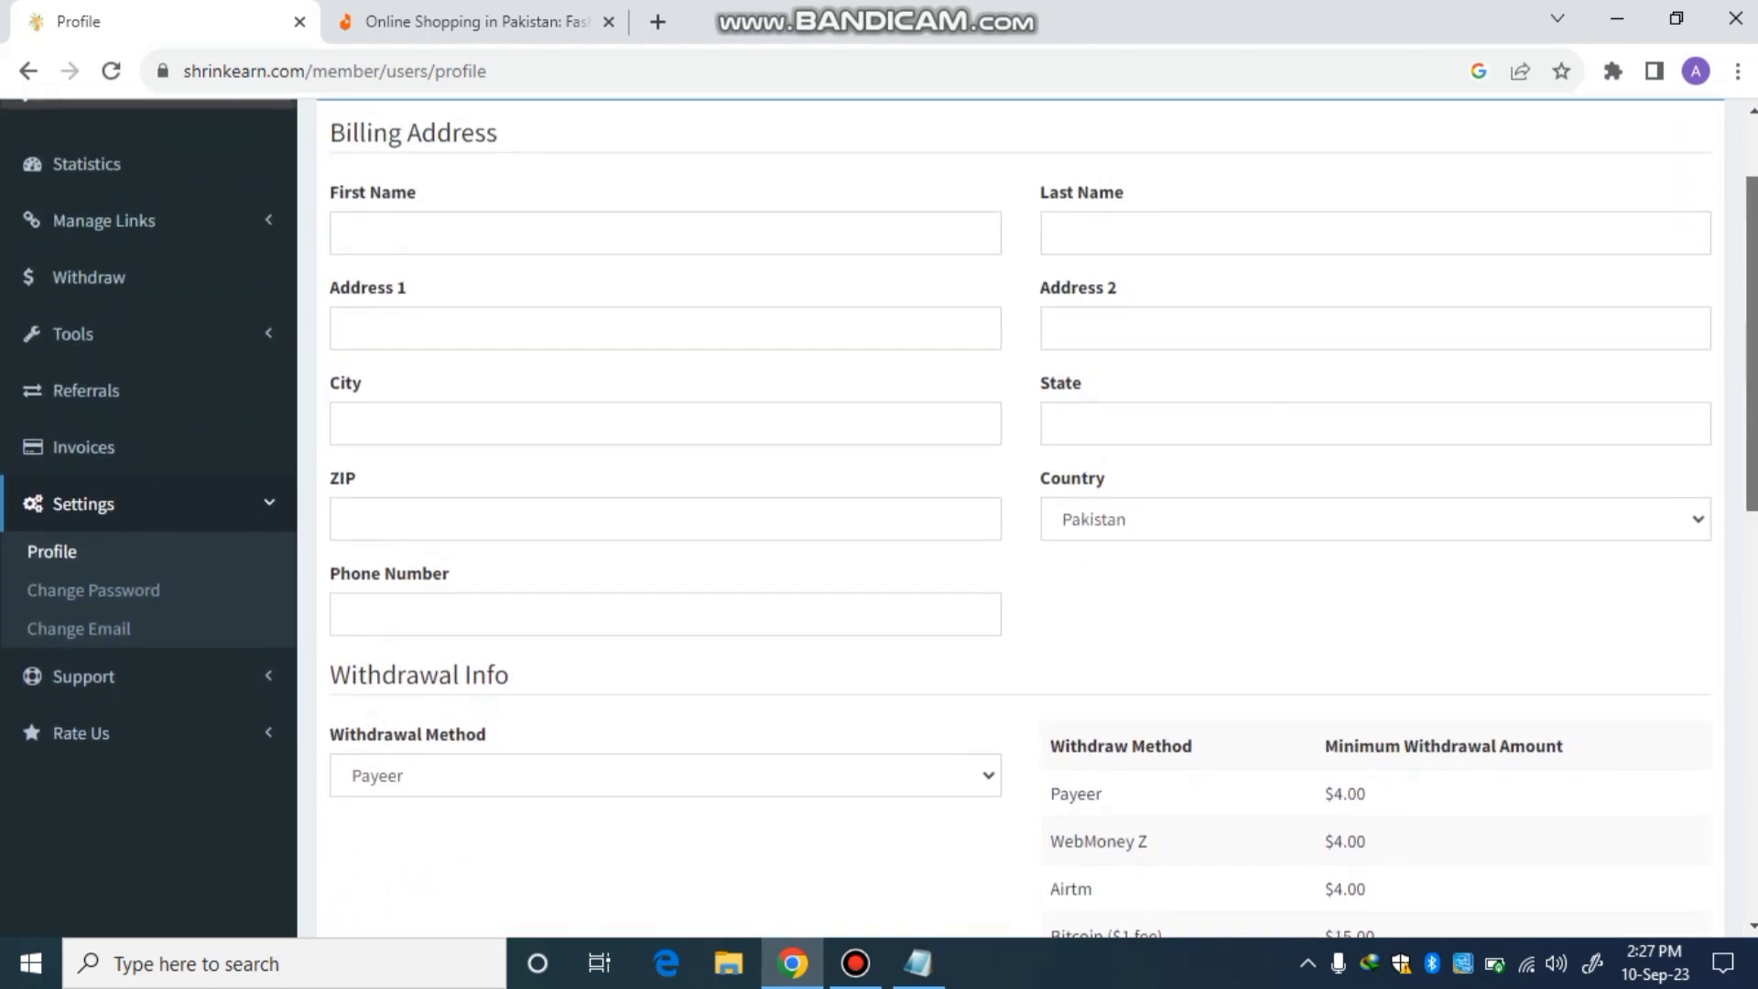
scroll(1041, 513, up, 2)
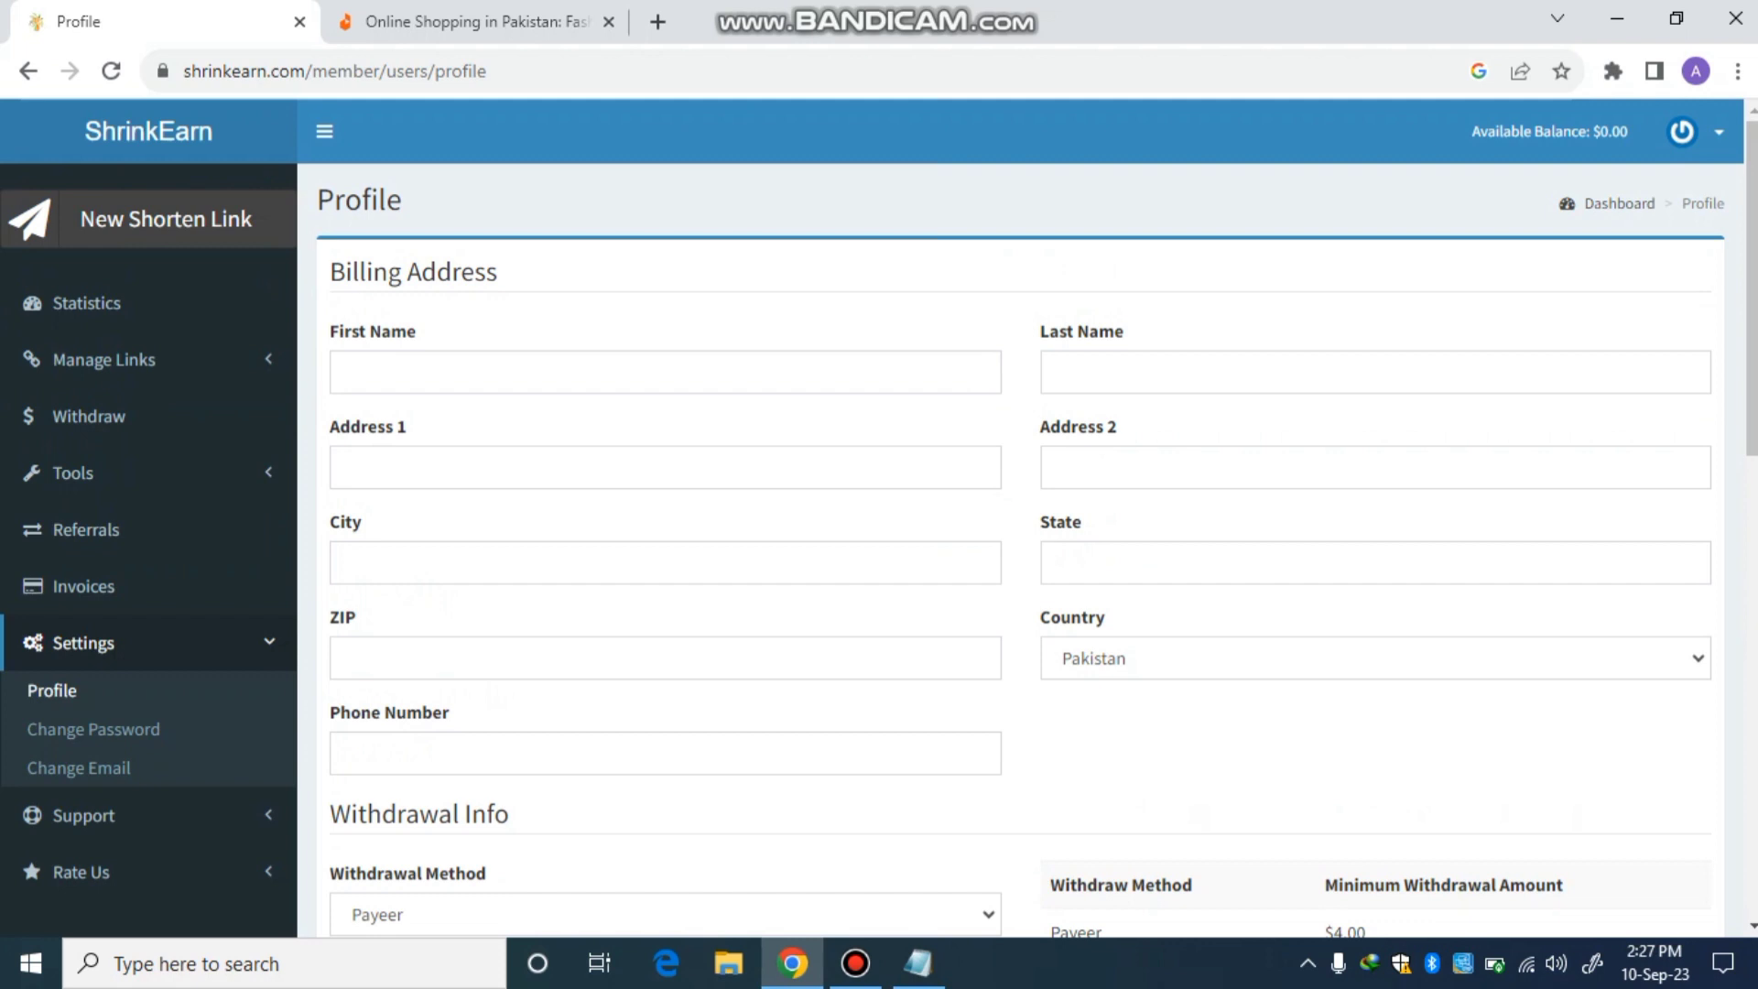